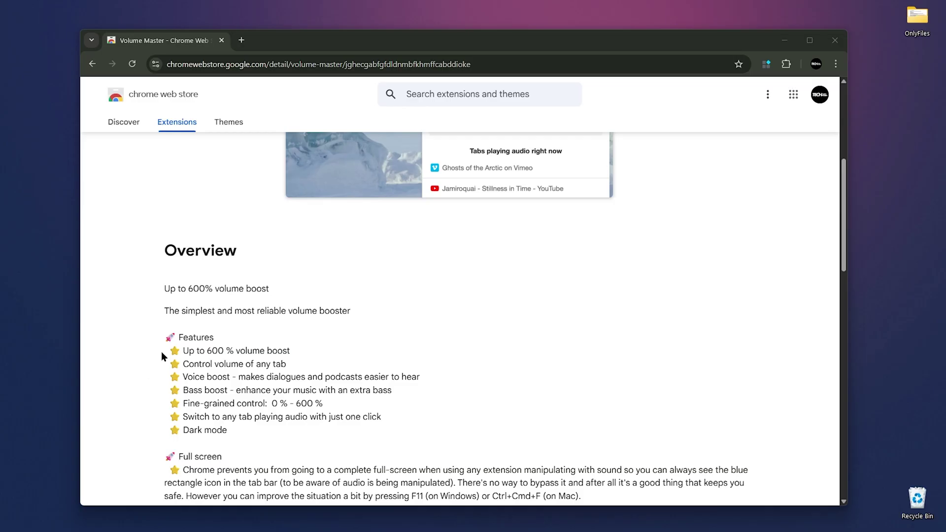
Highlight the 600 % volume boost and free, no-ads lines, then add Volume Master to Chrome.
drag(161, 351, 289, 350)
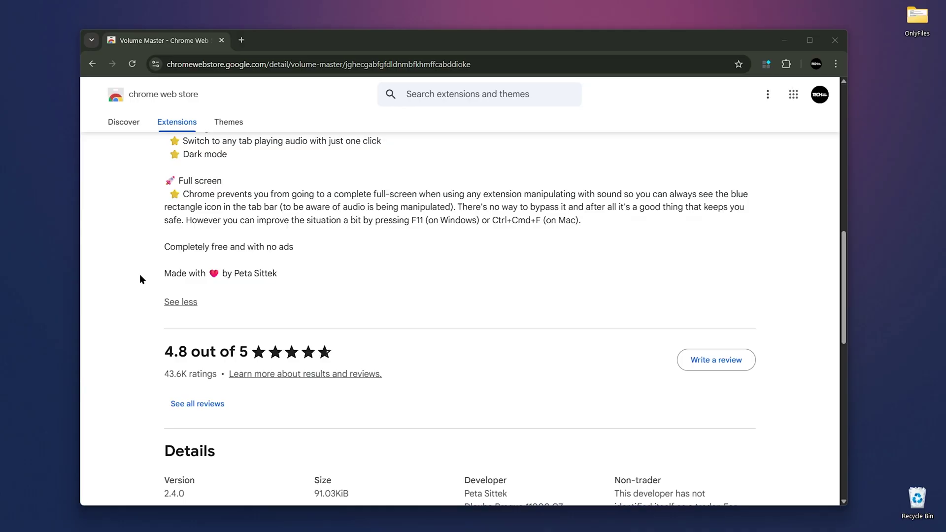
drag(162, 244, 298, 249)
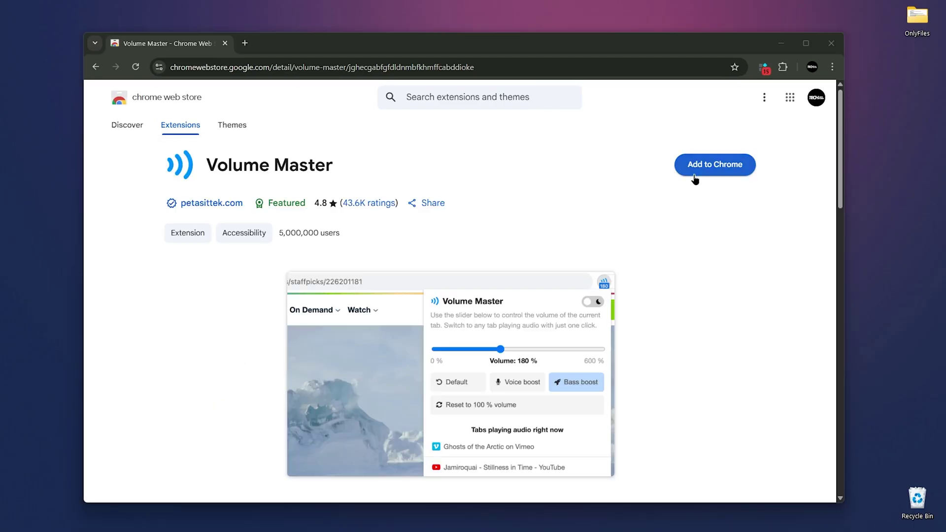
click(697, 170)
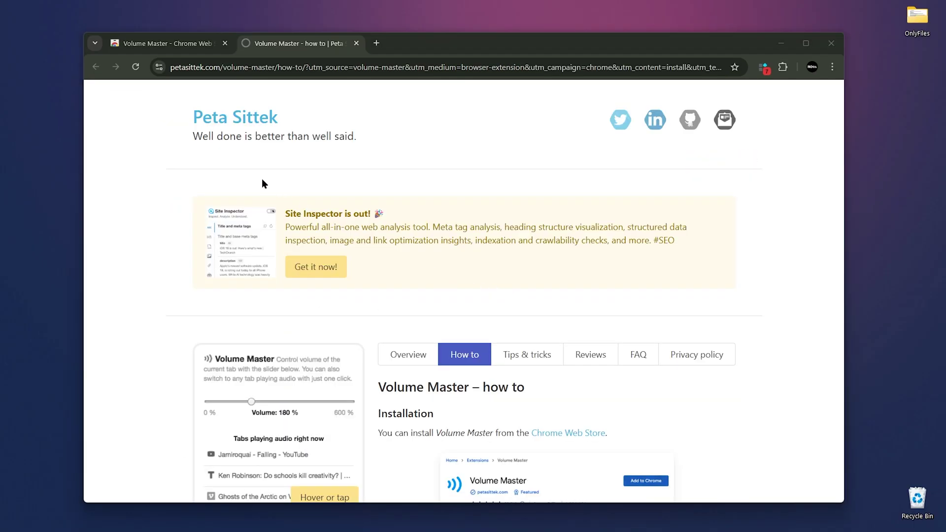
Go to Volume Master's Tips & tricks page and scroll its volume keyboard shortcuts.
drag(177, 141, 366, 143)
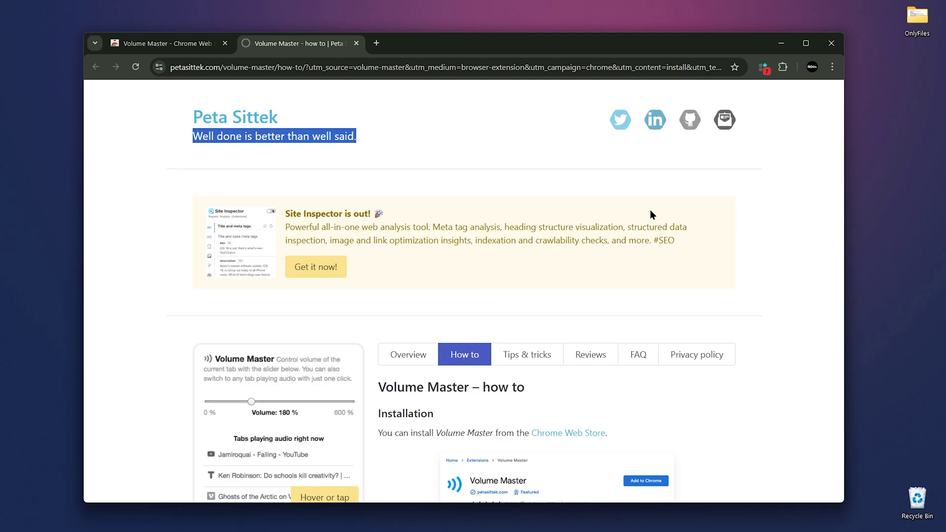
scroll(695, 223, down, 3)
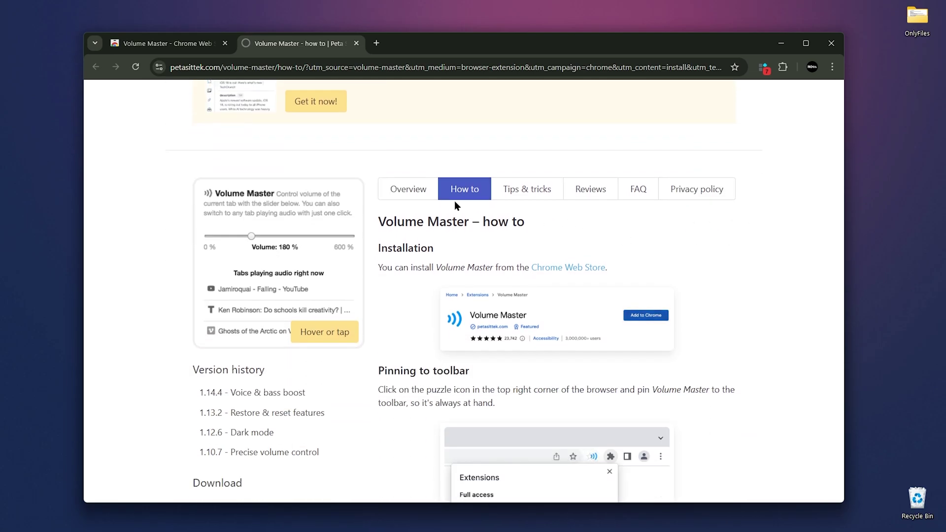
click(527, 193)
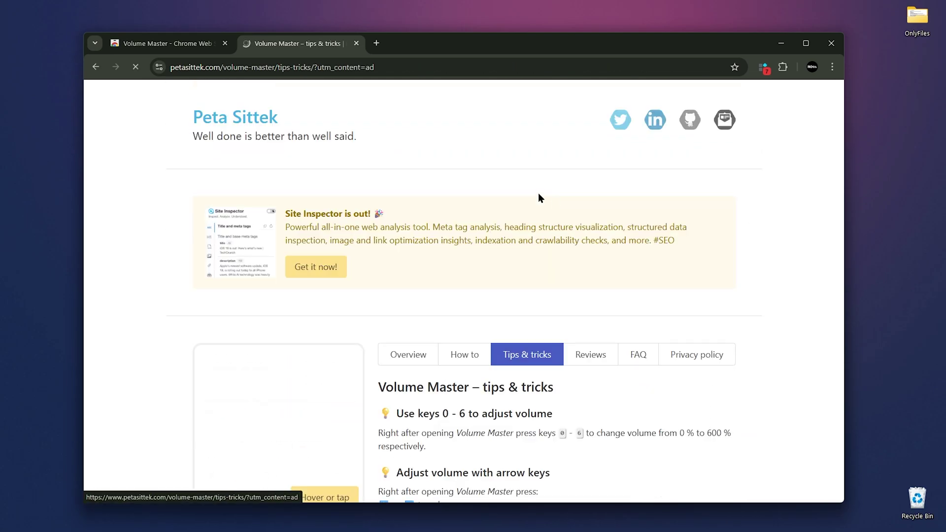
scroll(762, 248, down, 4)
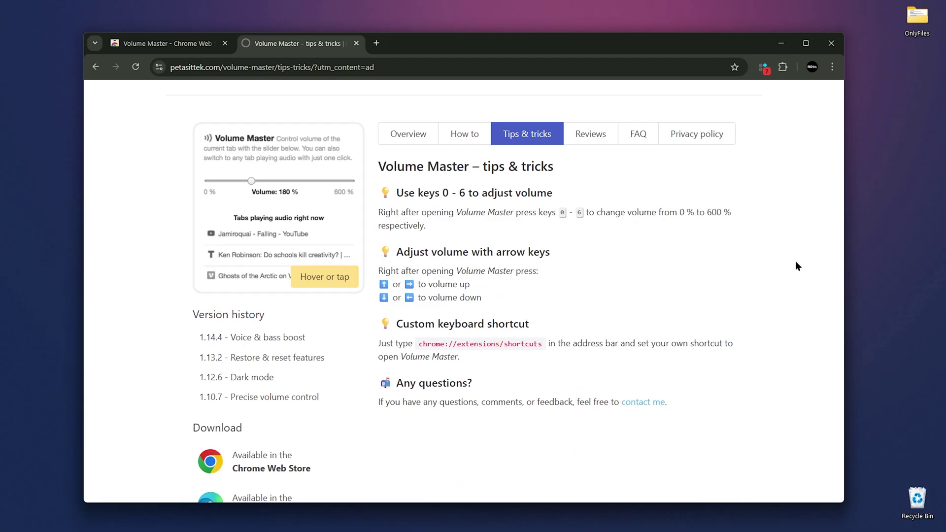
scroll(797, 266, up, 4)
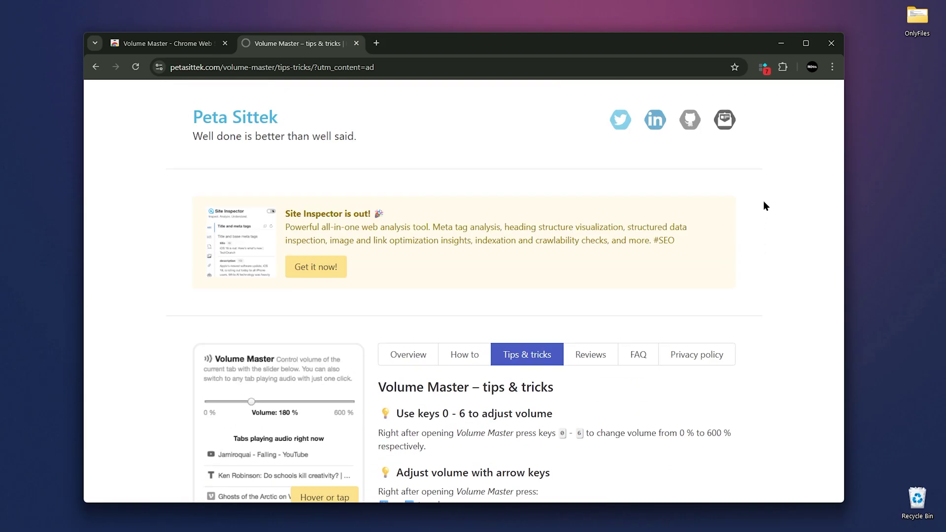
Pin Volume Master to the Chrome toolbar from the extensions list.
click(780, 71)
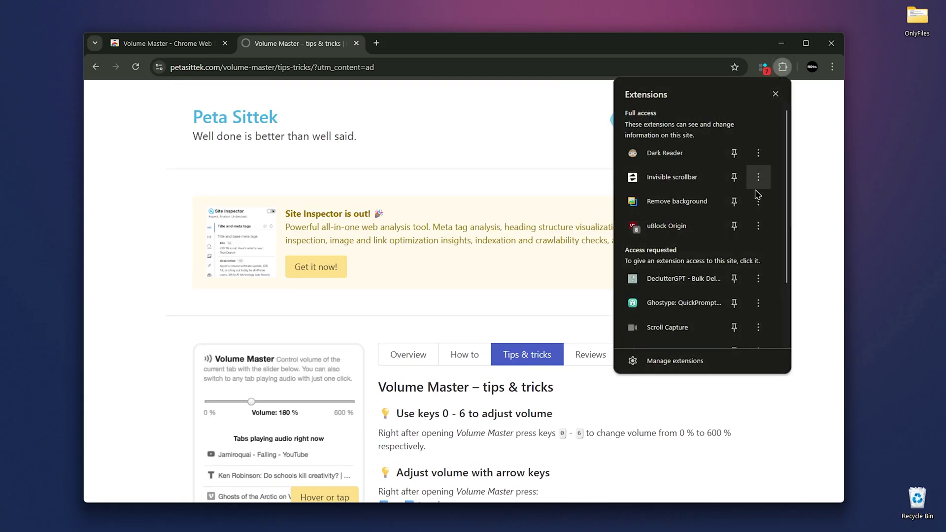
scroll(749, 207, down, 1)
click(735, 272)
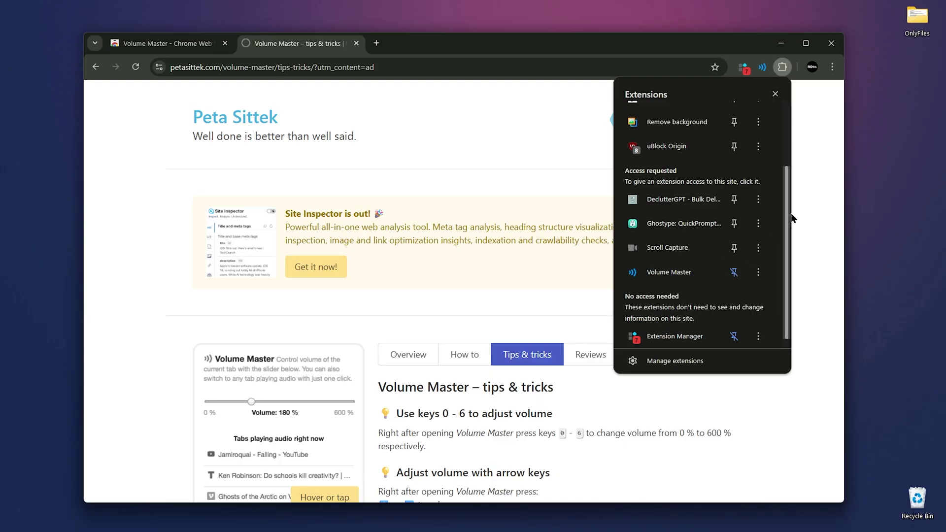
click(798, 187)
Raise the current tab's volume to 170 % with Volume Master, then go back to the Web Store tab.
click(762, 69)
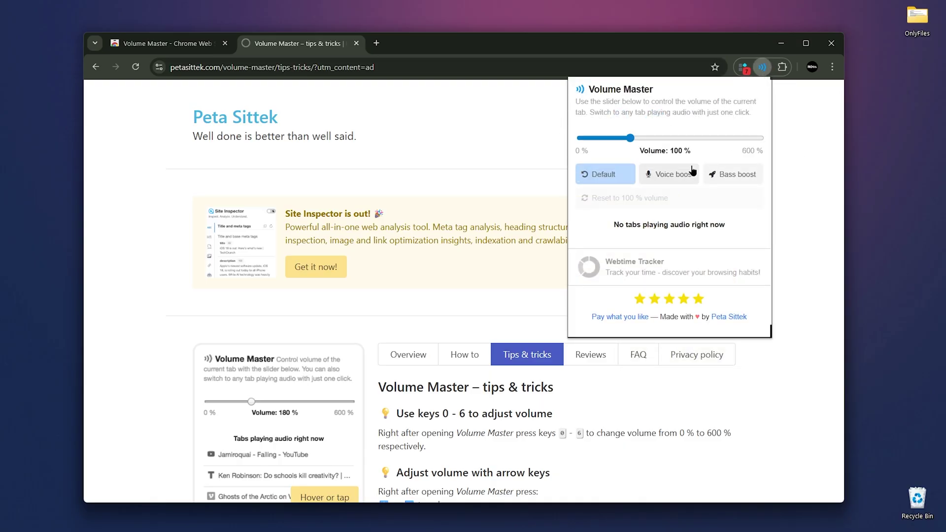
mouse_move(629, 140)
mouse_down()
mouse_move(665, 141)
mouse_move(647, 142)
mouse_up()
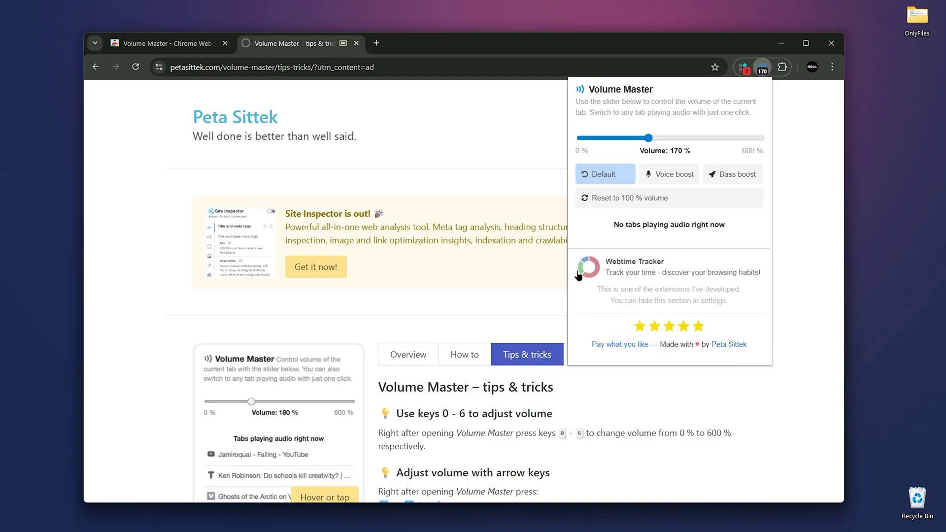
click(168, 44)
Read the Mate Translate listing and highlight its 200+ languages feature line.
scroll(804, 301, down, 3)
scroll(802, 301, down, 4)
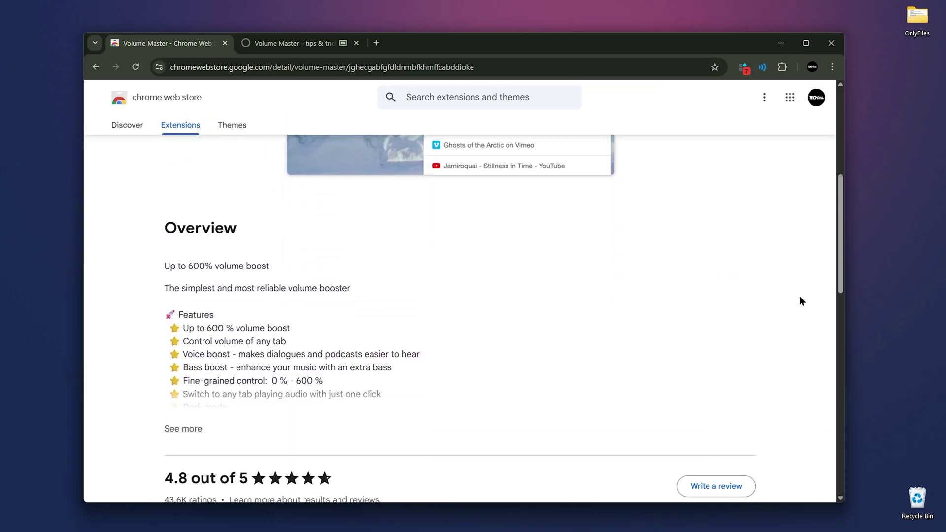
scroll(796, 303, up, 6)
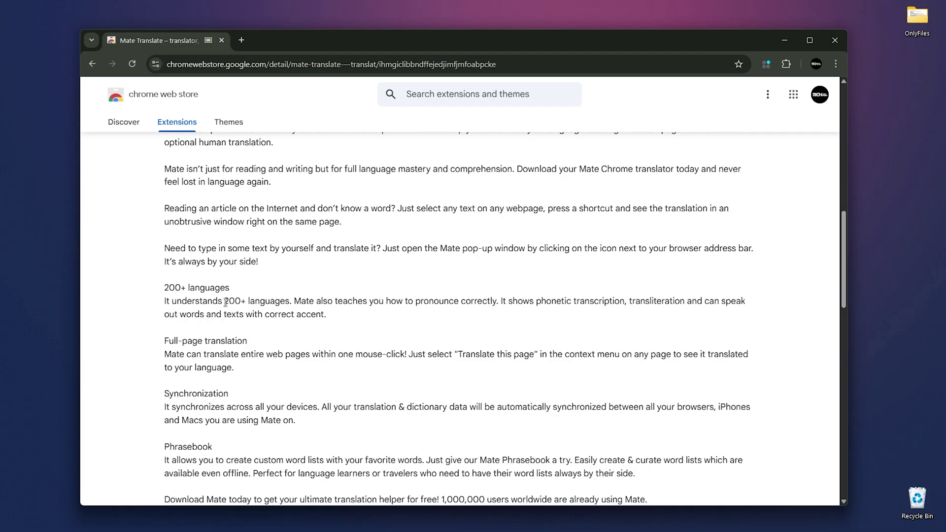
drag(225, 301, 293, 301)
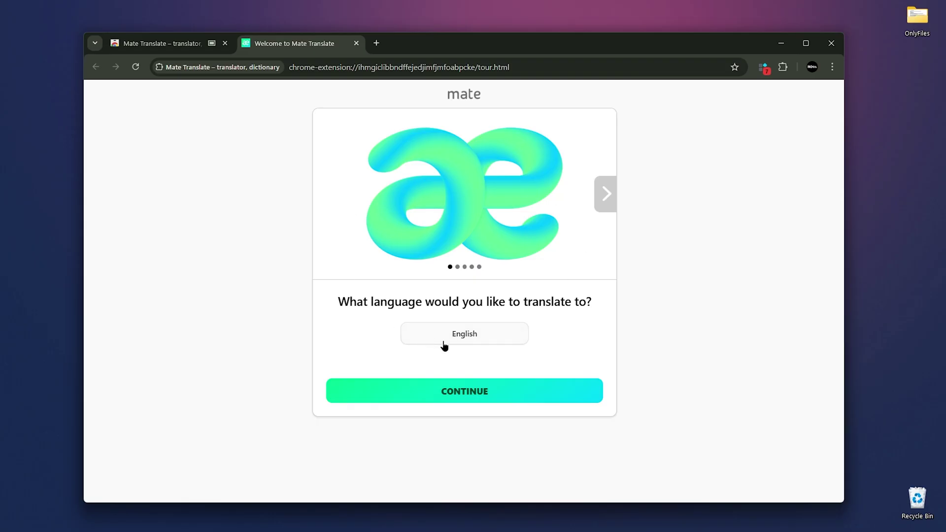
Keep English as Mate Translate's target language and continue the welcome tour.
click(465, 335)
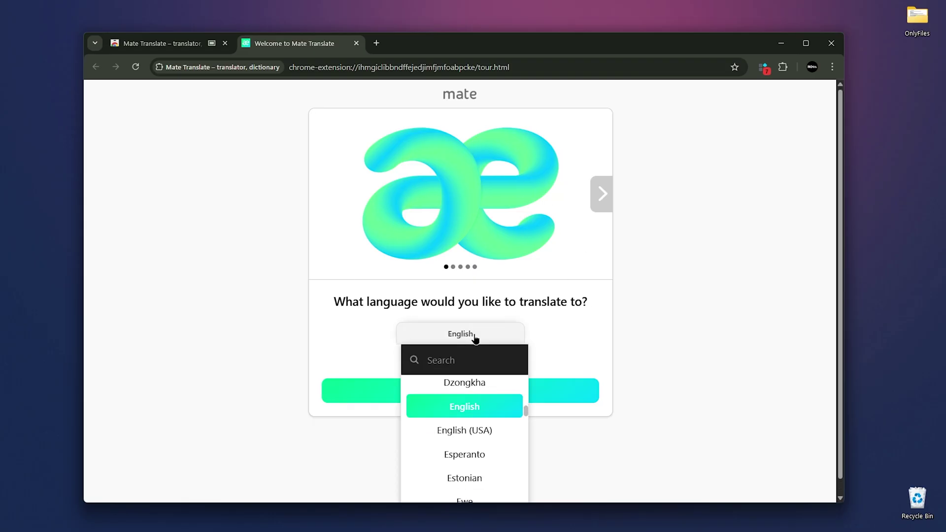
scroll(481, 424, down, 5)
scroll(482, 429, down, 5)
drag(526, 427, 532, 393)
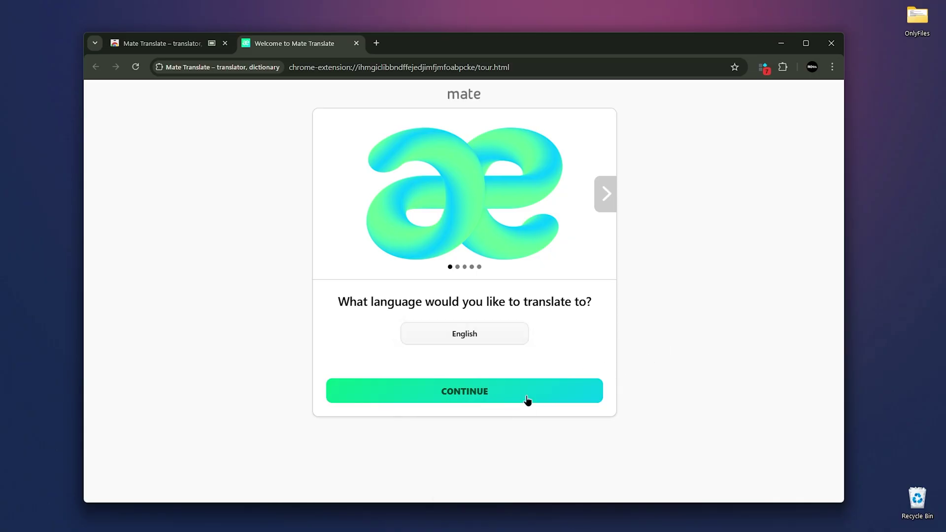
click(527, 401)
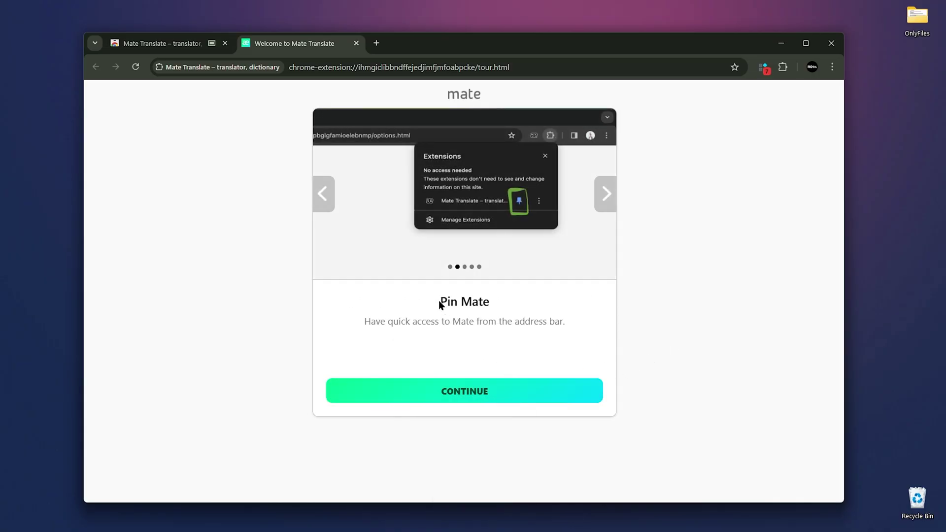
Pin Mate Translate to the toolbar and advance the tour.
drag(441, 304, 496, 306)
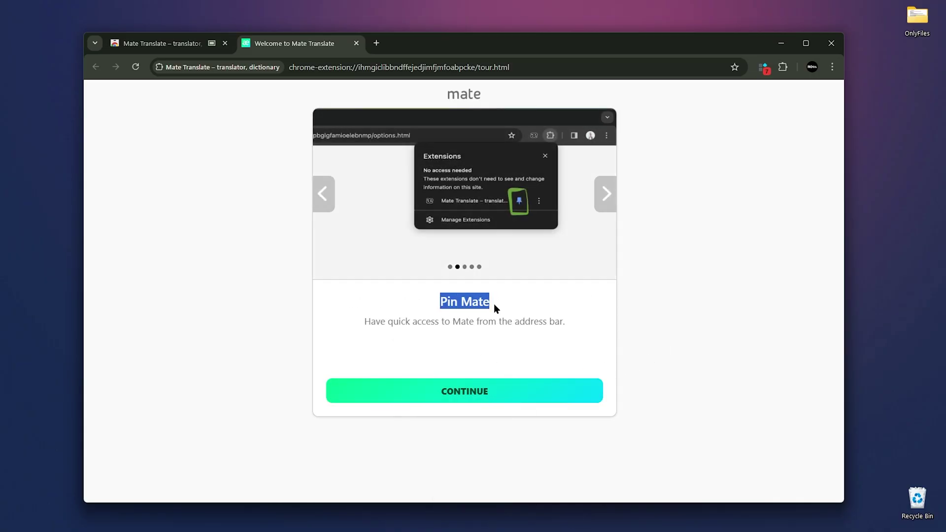
click(783, 74)
scroll(737, 266, down, 1)
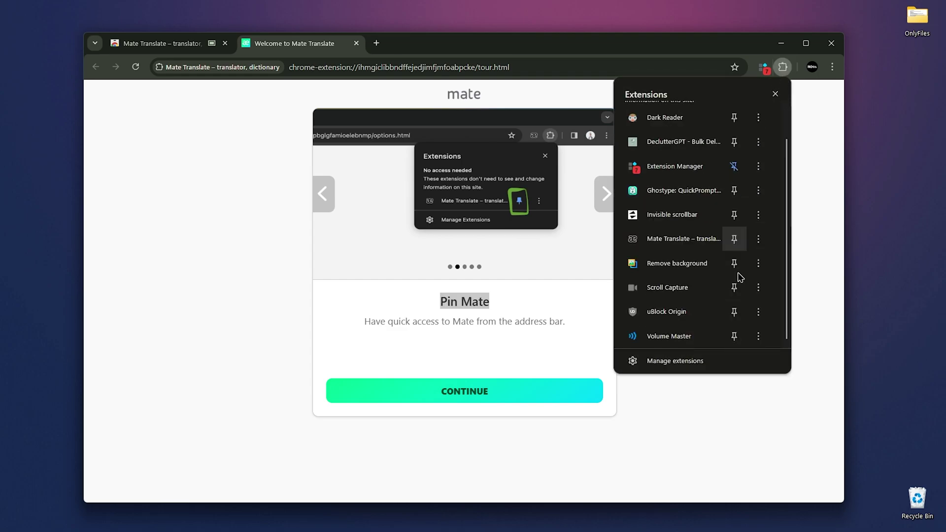
scroll(736, 217, up, 1)
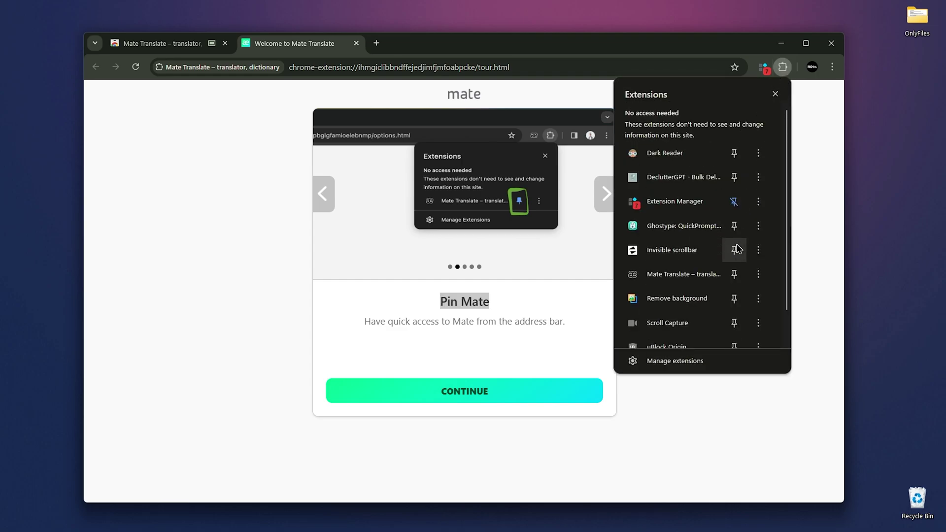
click(734, 274)
click(808, 194)
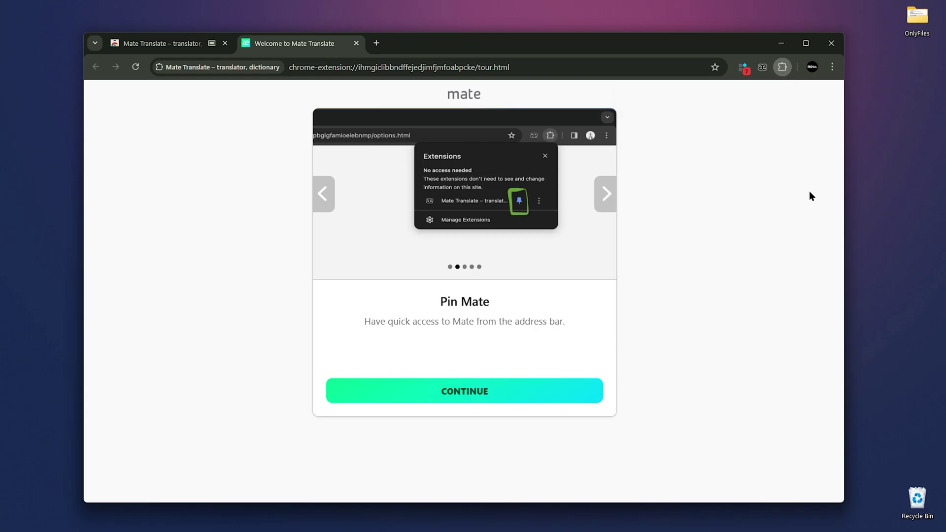
click(477, 392)
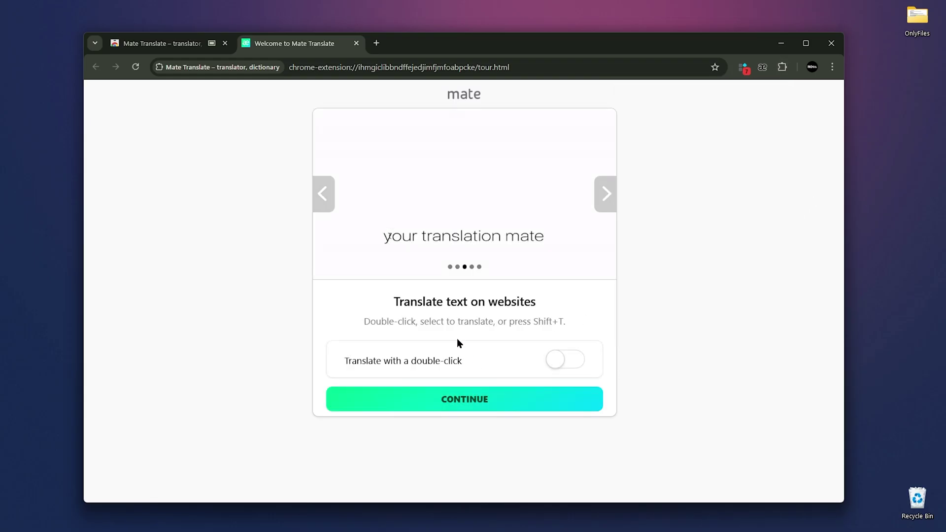
Turn on Translate with a double-click, then submit the Perplexity request for a Turkish love sentence.
drag(384, 236, 514, 230)
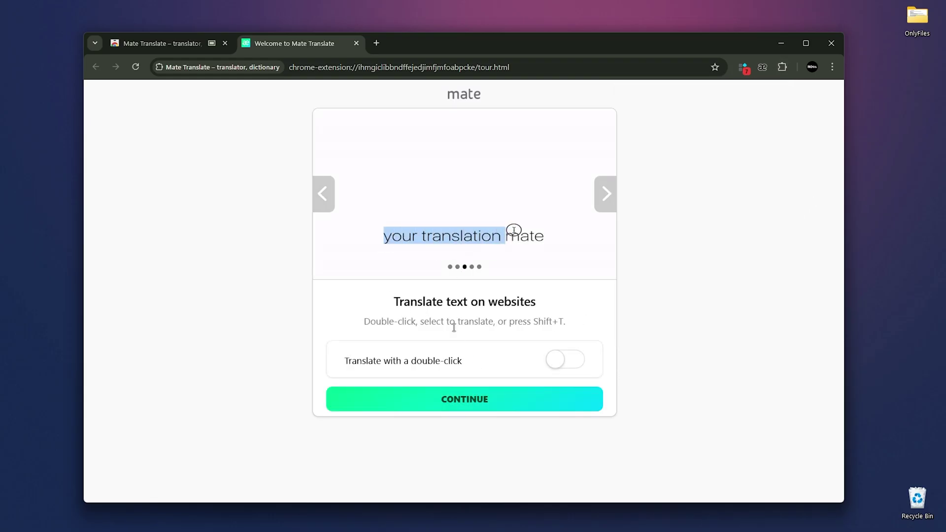
click(563, 360)
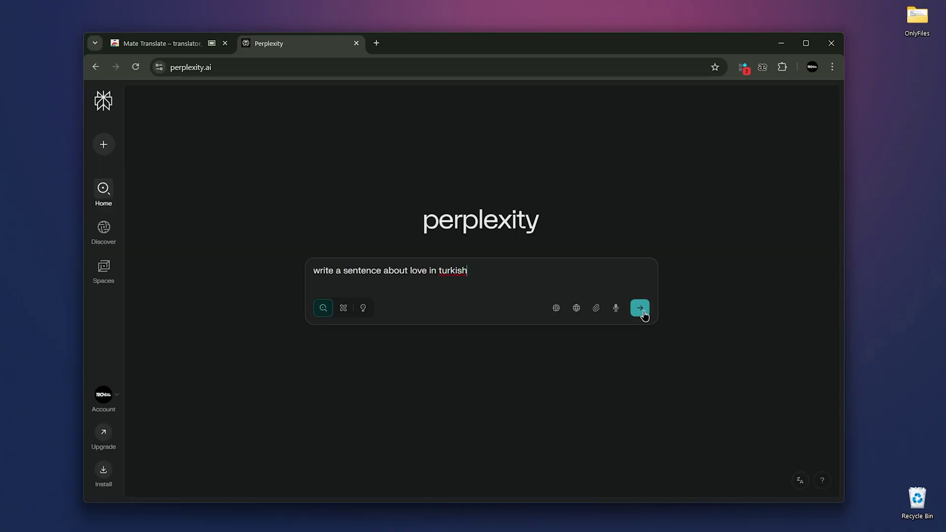
click(642, 309)
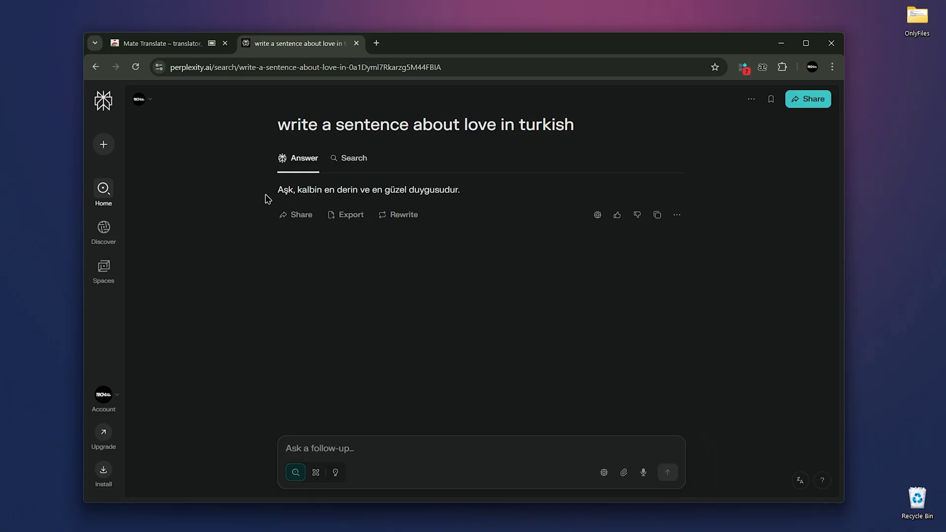
Translate the Turkish answer into English with Mate, then open Mate's Phrasebook in a new tab.
drag(271, 193, 465, 194)
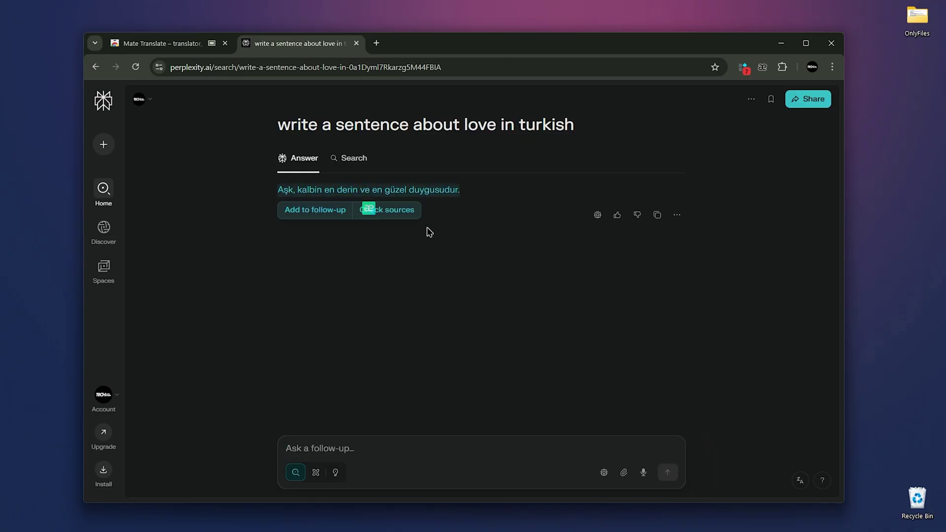
click(369, 210)
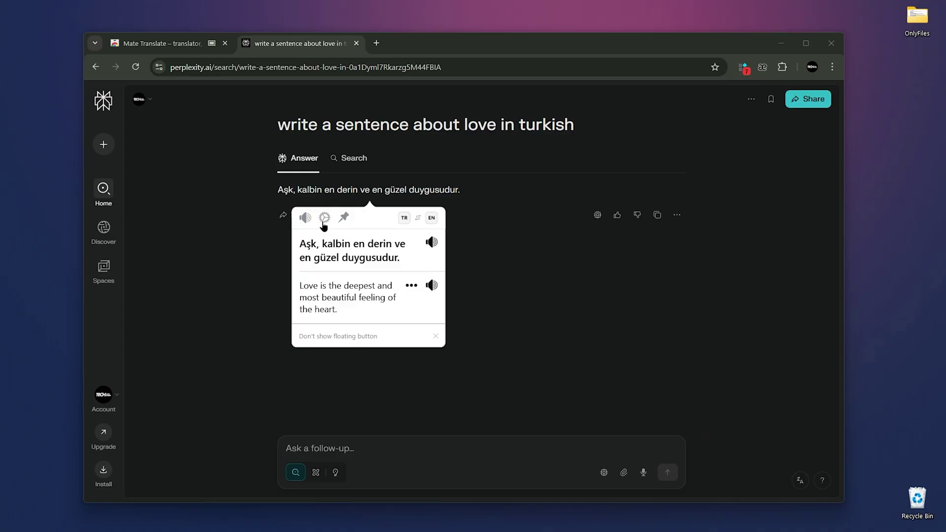
click(344, 218)
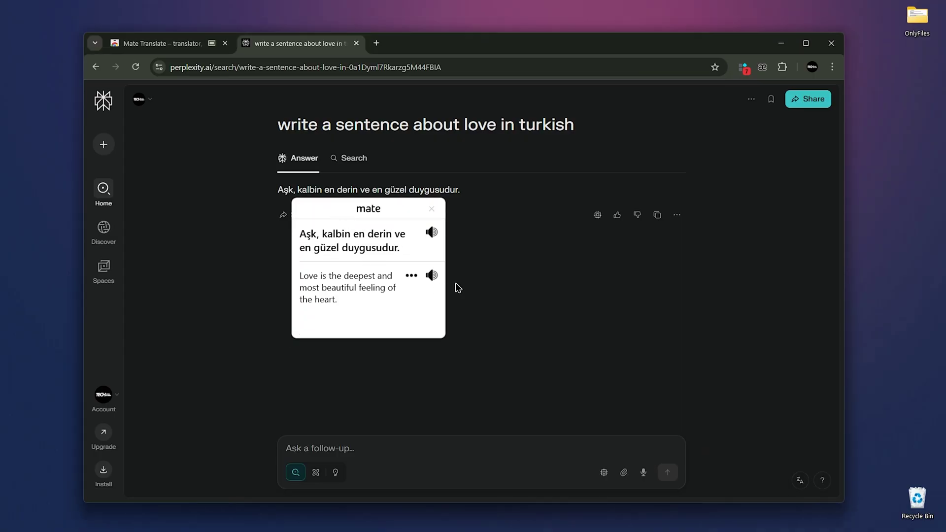
click(432, 210)
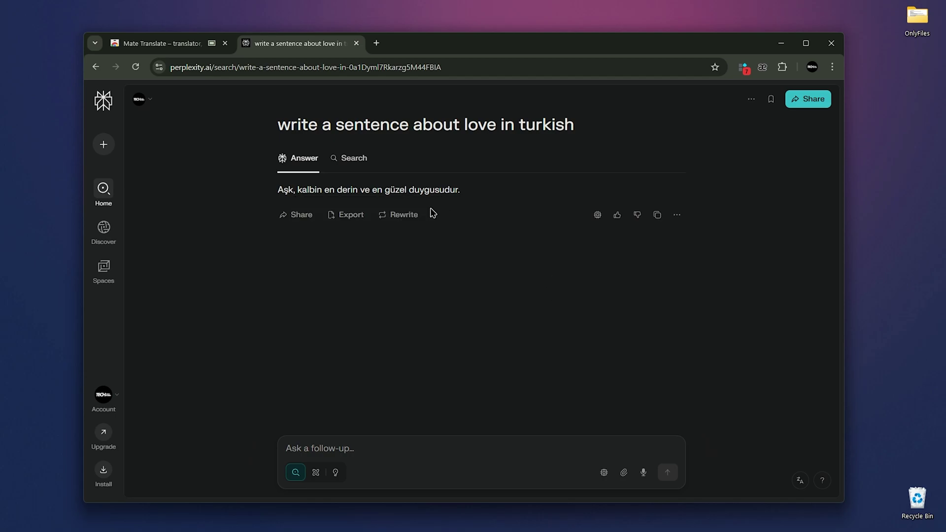
click(757, 70)
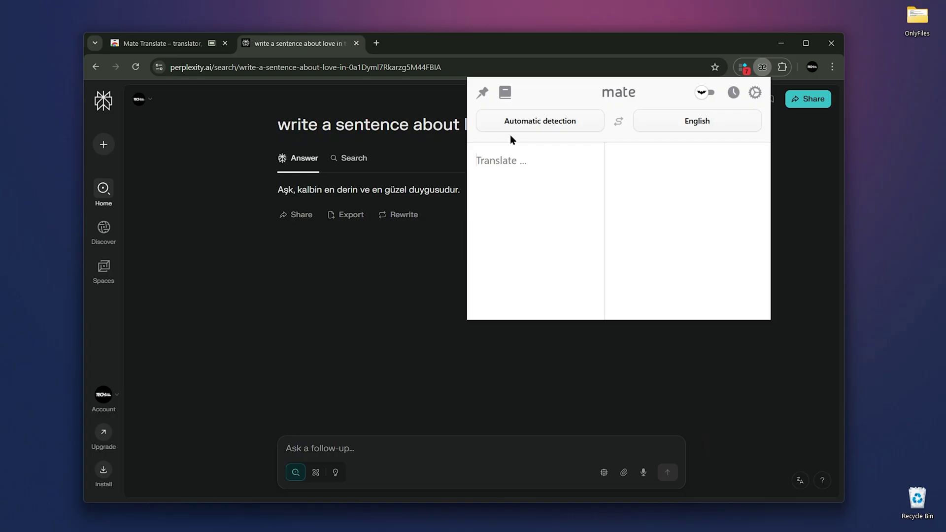
click(505, 92)
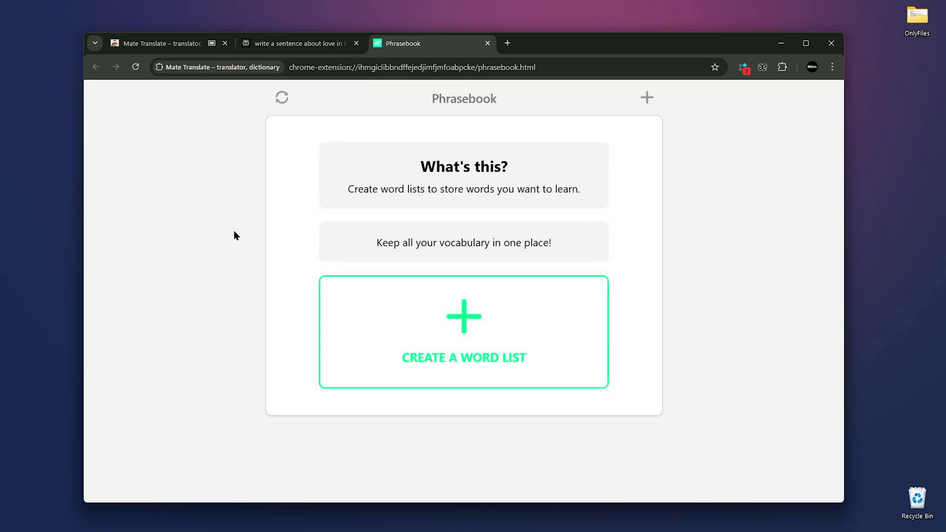
Close the Phrasebook tab and select gikken.co feature text like Perfect pronunciation and Cross-platform sync for translation.
click(487, 43)
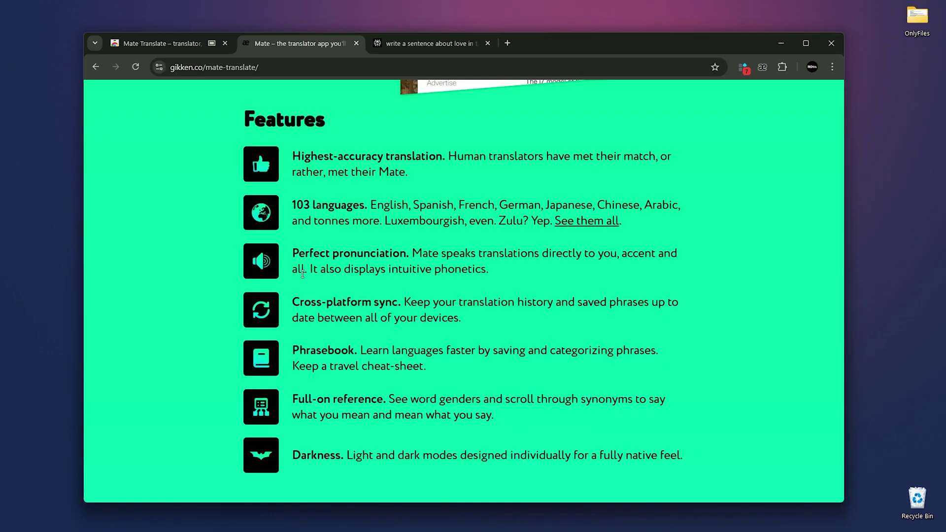
drag(292, 254, 490, 271)
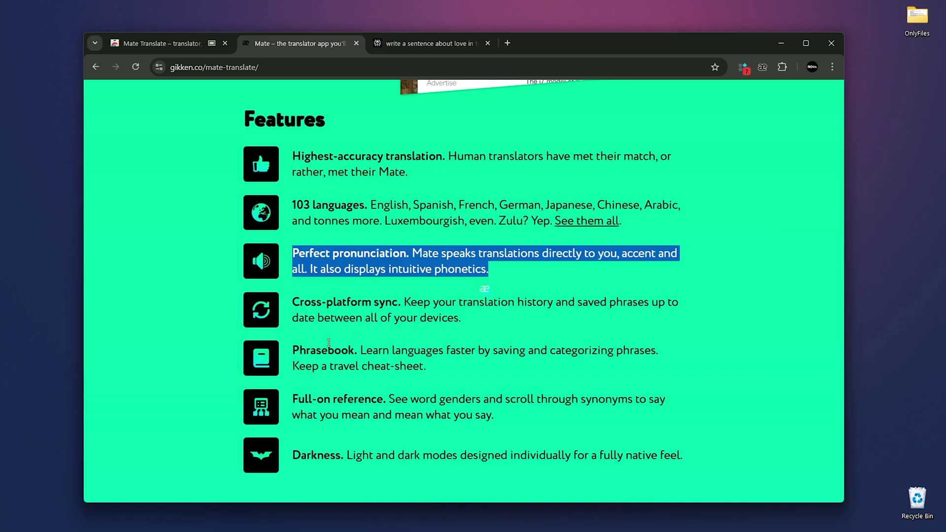
drag(294, 350, 436, 362)
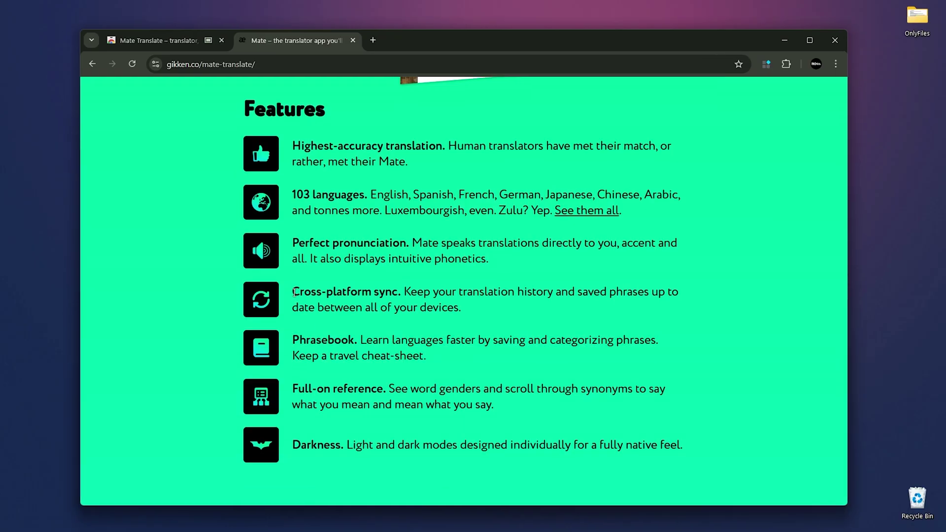
drag(292, 292, 398, 292)
drag(610, 292, 627, 292)
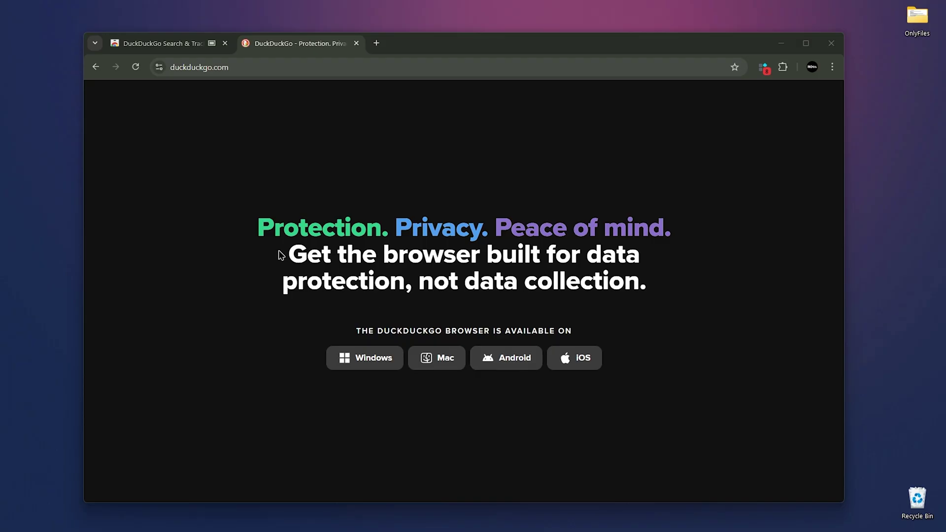
Select and deselect the 'Protection. Privacy. Peace of mind.' headline, then scroll to the download options.
drag(251, 234, 668, 239)
click(704, 342)
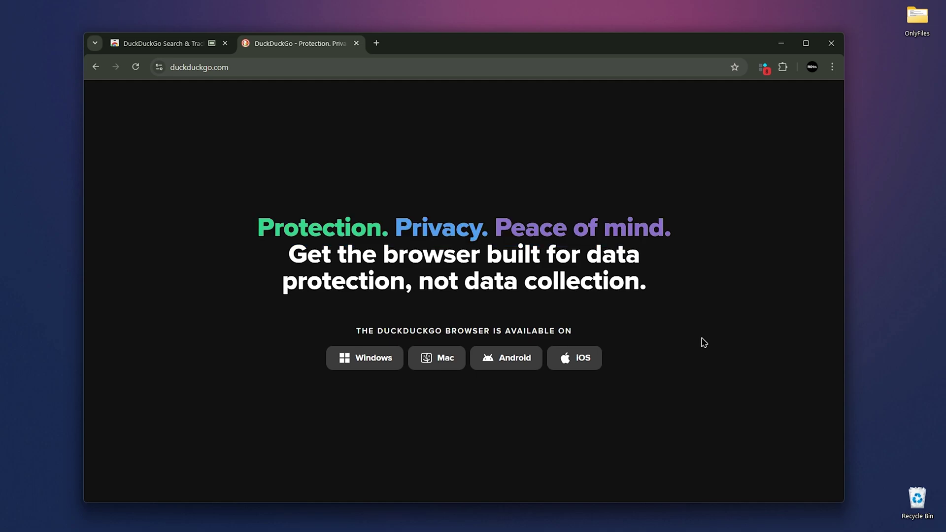
scroll(704, 342, down, 1)
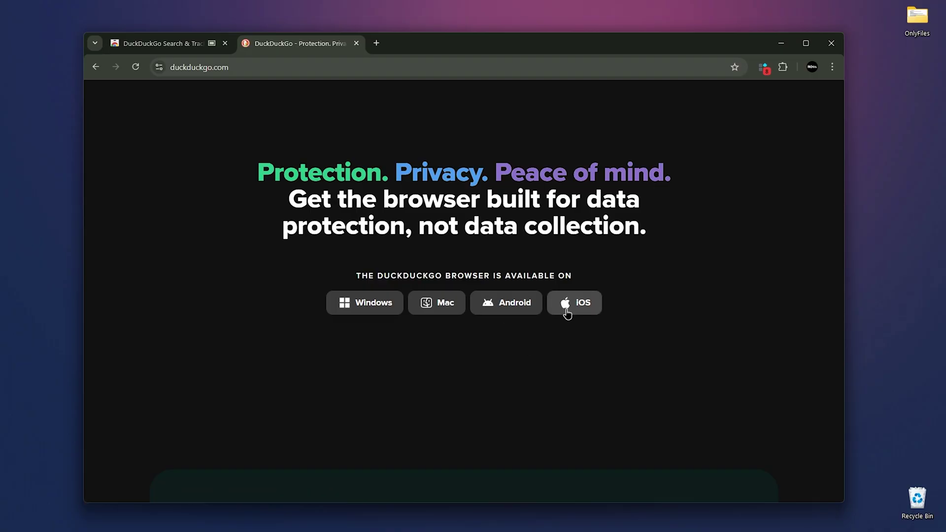
Close the download tab and highlight the Success! heading on the extension-success page.
key(ctrl+w)
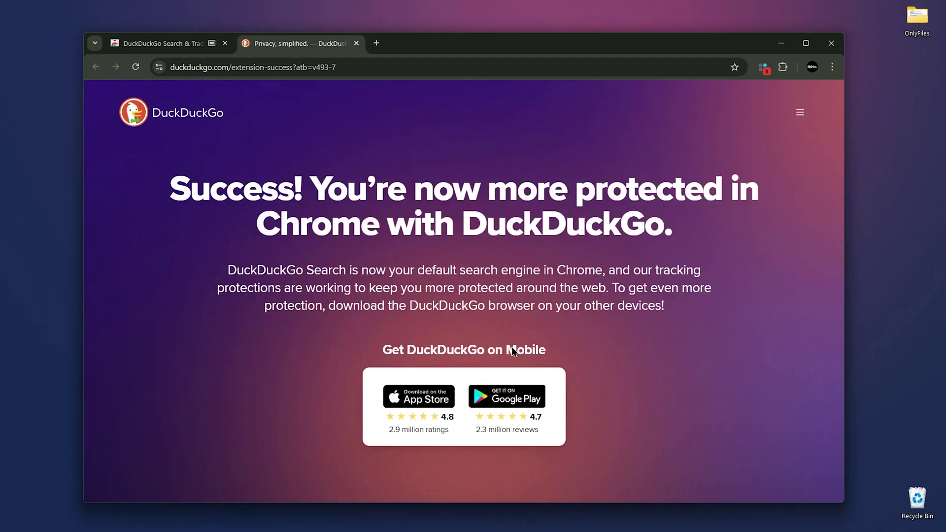
drag(172, 192, 756, 221)
scroll(748, 316, down, 10)
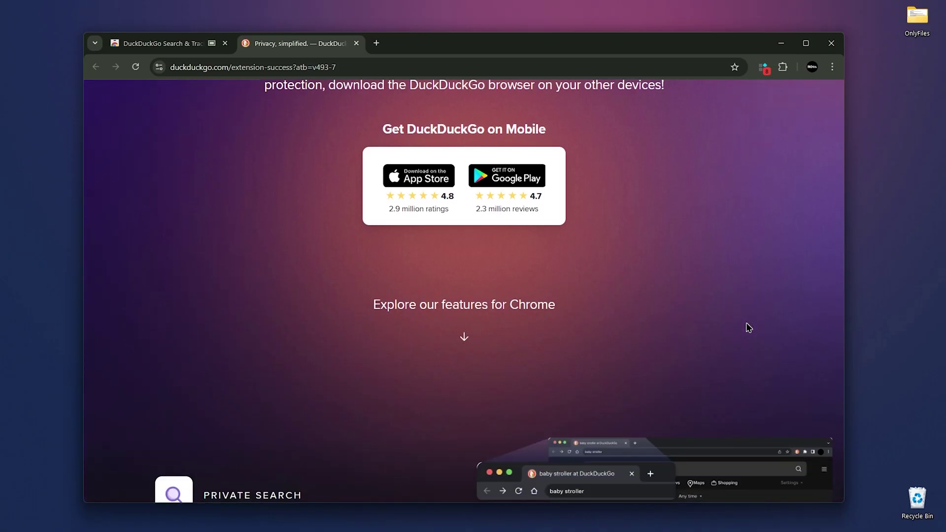
scroll(749, 340, down, 1)
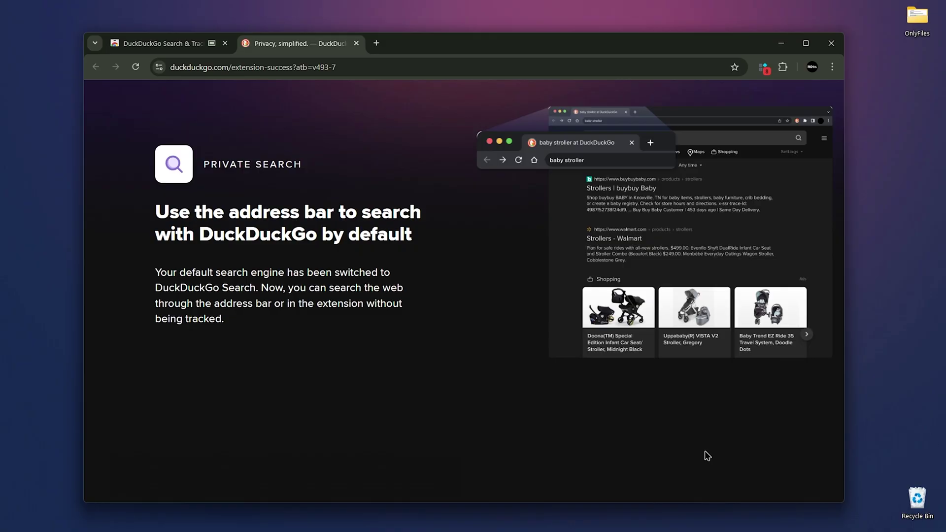
scroll(707, 456, down, 2)
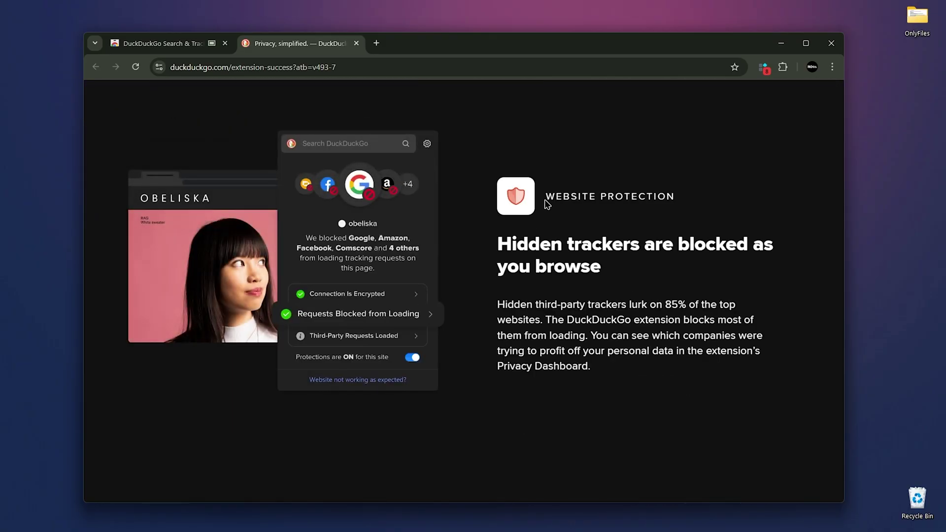
Scroll through the Website Protection, Site Encryption and Email Protection sections, selecting each label.
drag(547, 204, 682, 203)
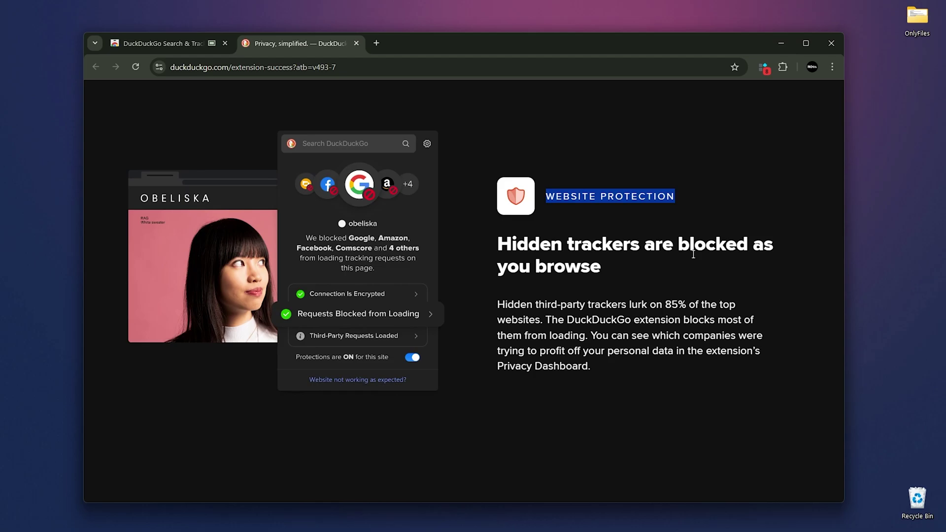
scroll(738, 421, down, 5)
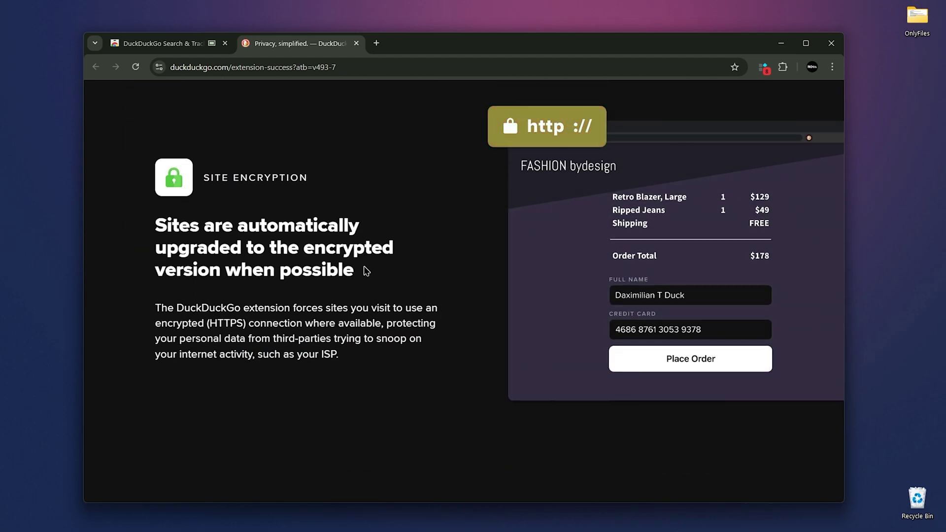
drag(204, 181, 307, 192)
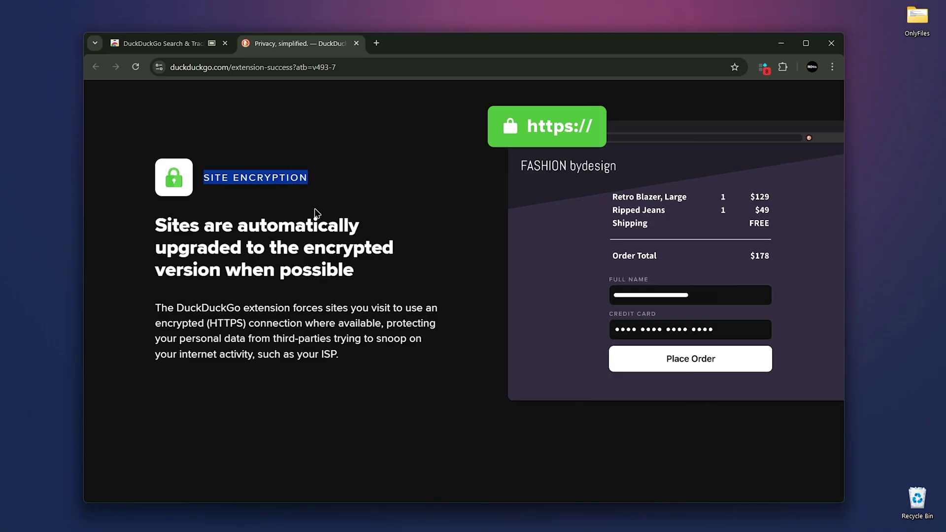
scroll(339, 233, down, 5)
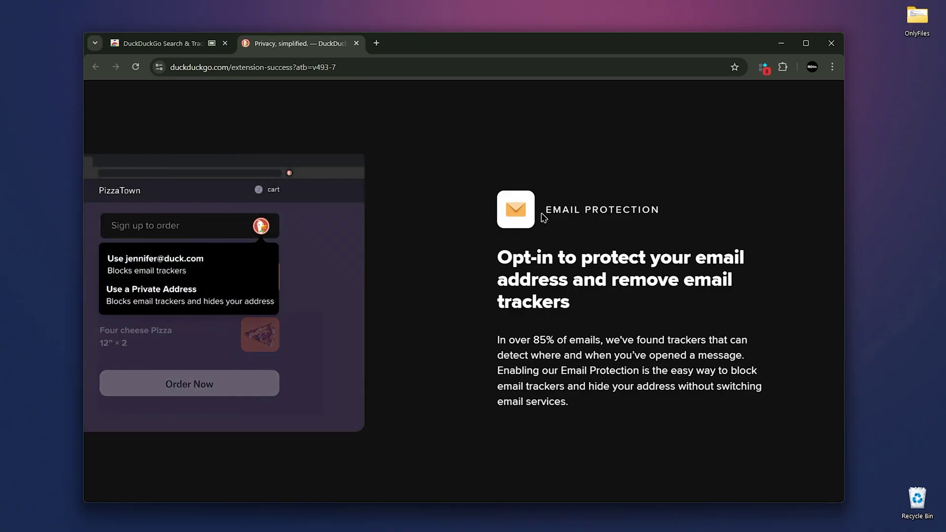
drag(545, 210, 668, 220)
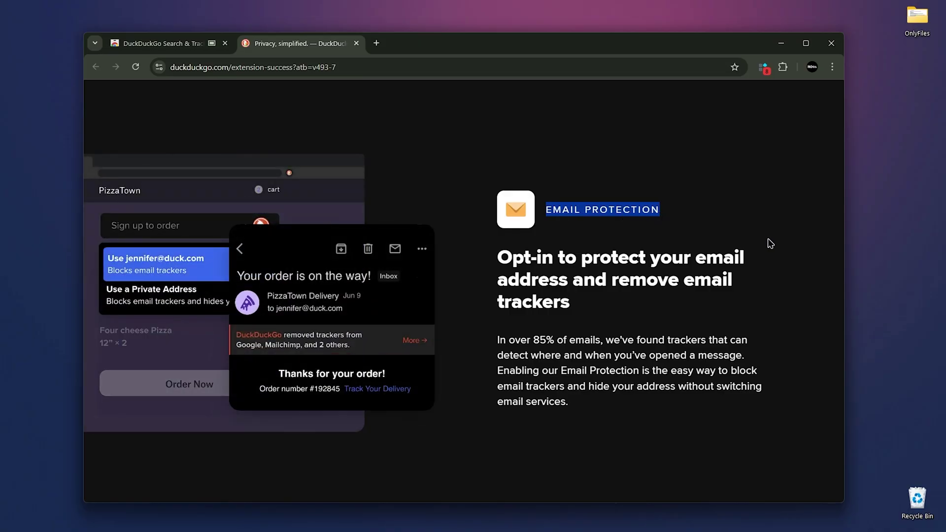
scroll(772, 276, down, 5)
scroll(770, 305, up, 5)
drag(497, 393, 720, 408)
click(713, 425)
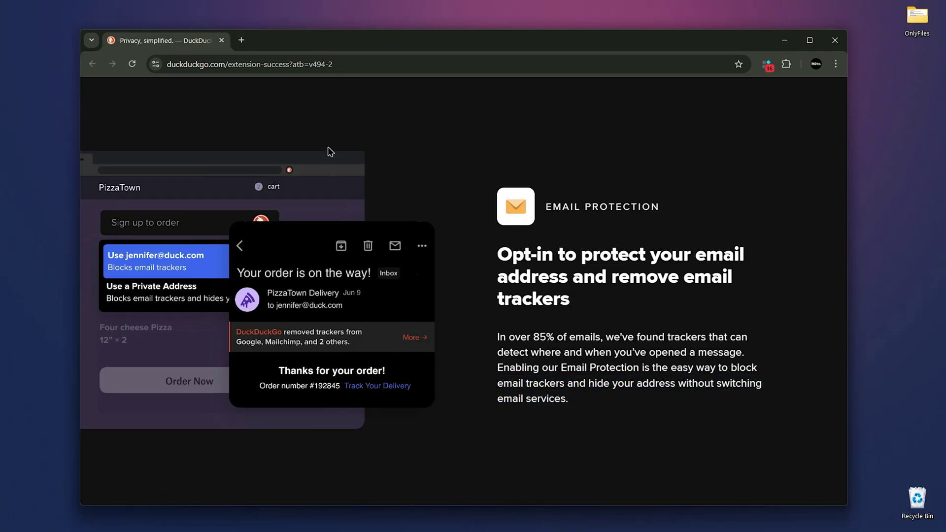
Search 'tech with mobin' in a new DuckDuckGo tab and scroll through the results beside Google's.
click(241, 40)
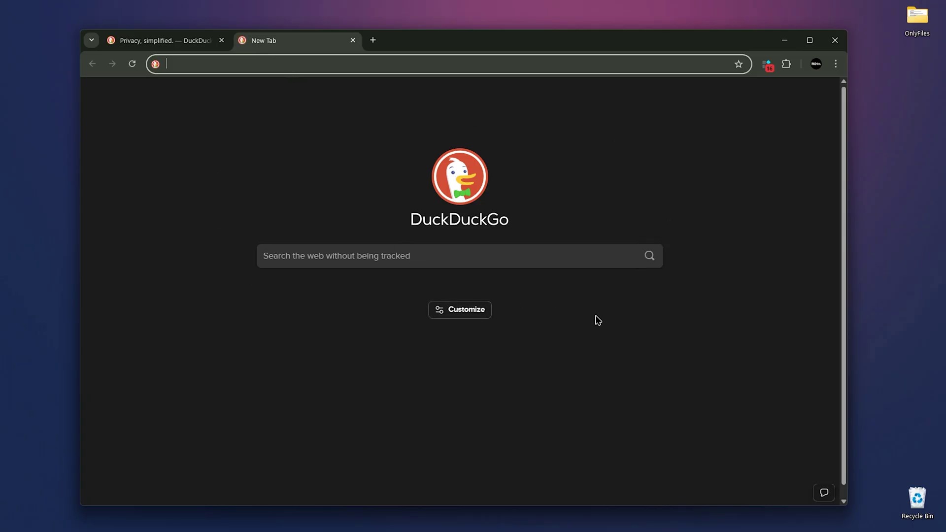
click(371, 256)
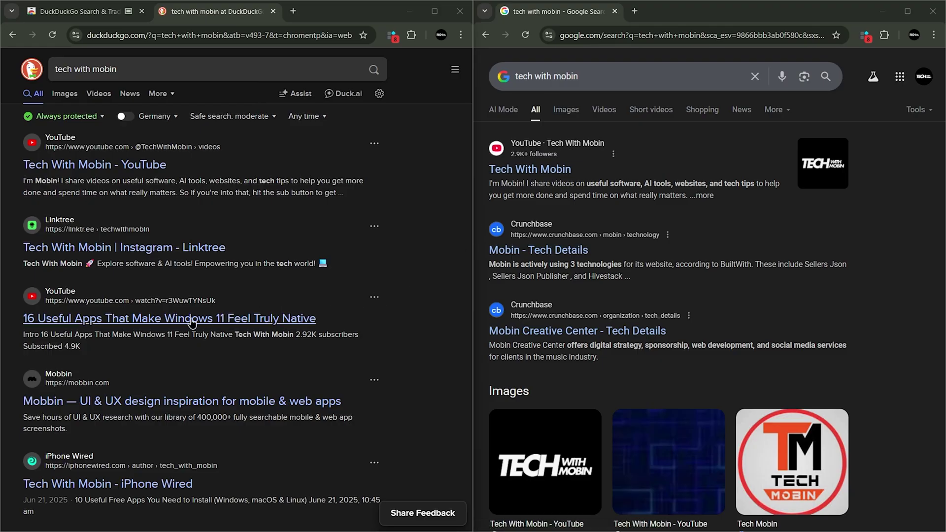
scroll(710, 308, down, 5)
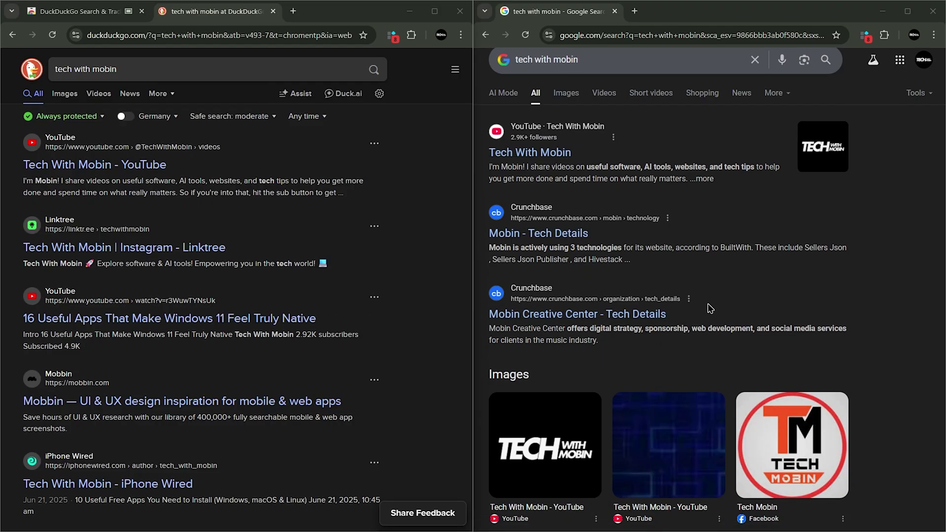
scroll(710, 309, down, 2)
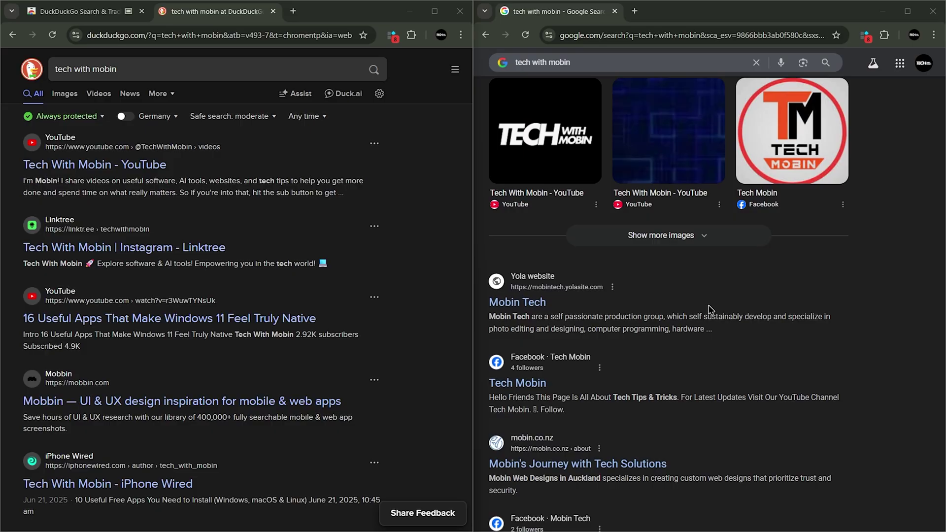
scroll(708, 306, down, 6)
scroll(710, 313, up, 6)
scroll(712, 314, up, 7)
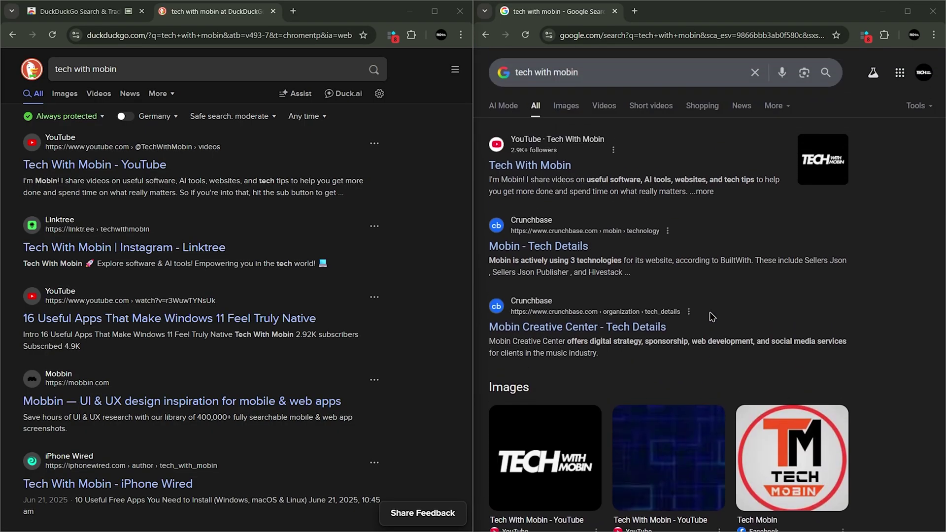
scroll(640, 384, down, 1)
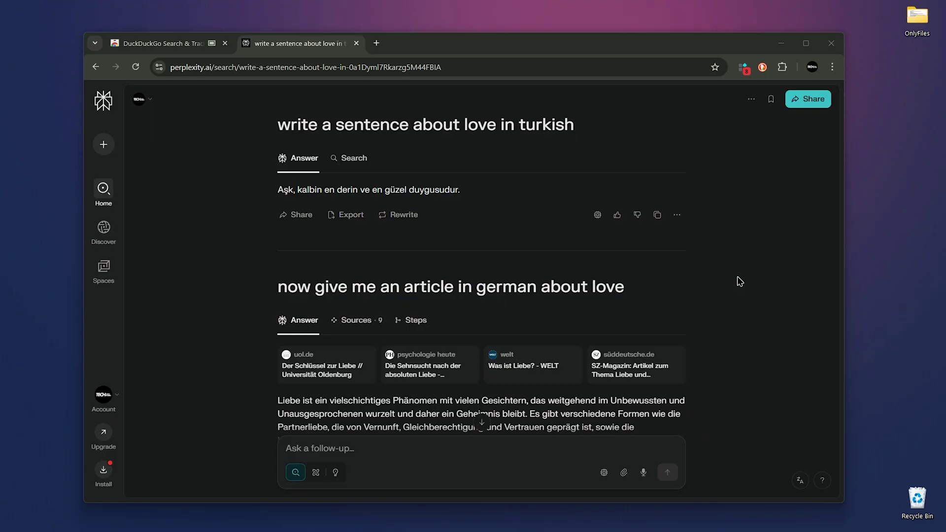
click(762, 70)
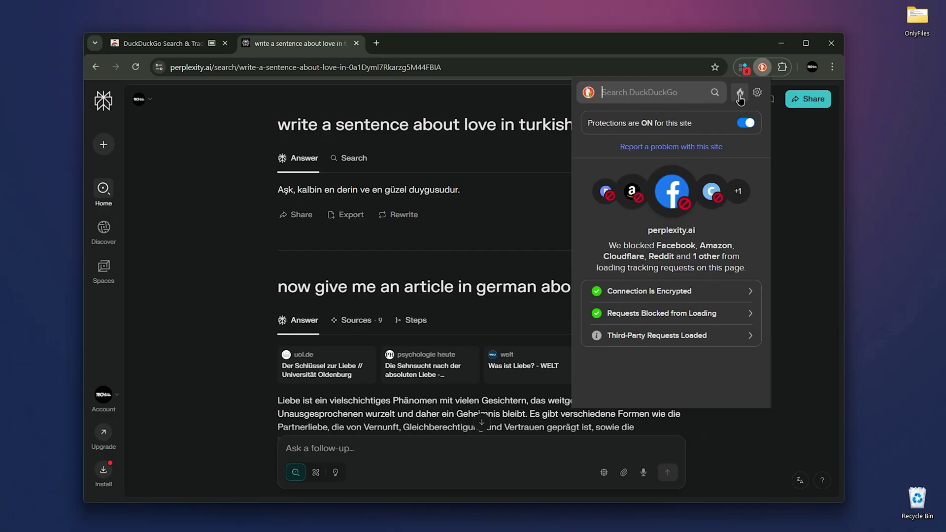
click(740, 94)
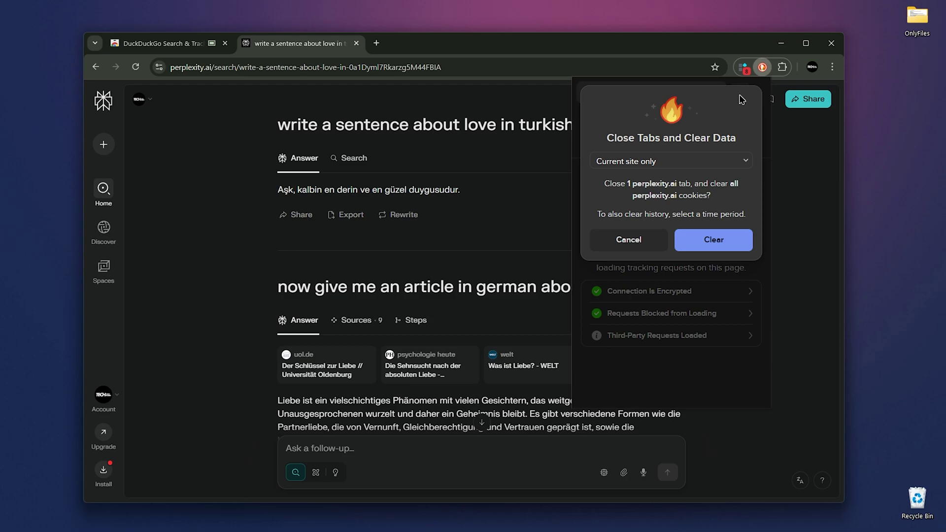
click(693, 163)
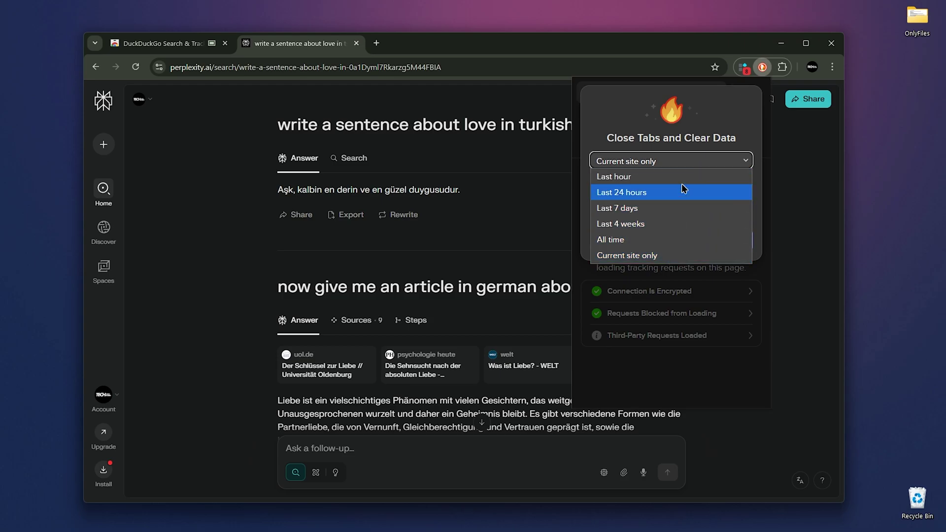
click(696, 161)
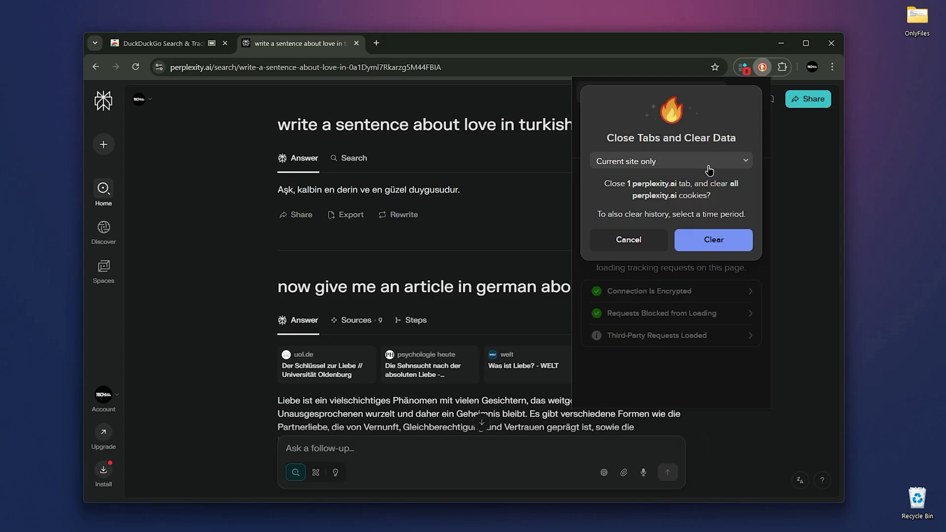
click(650, 240)
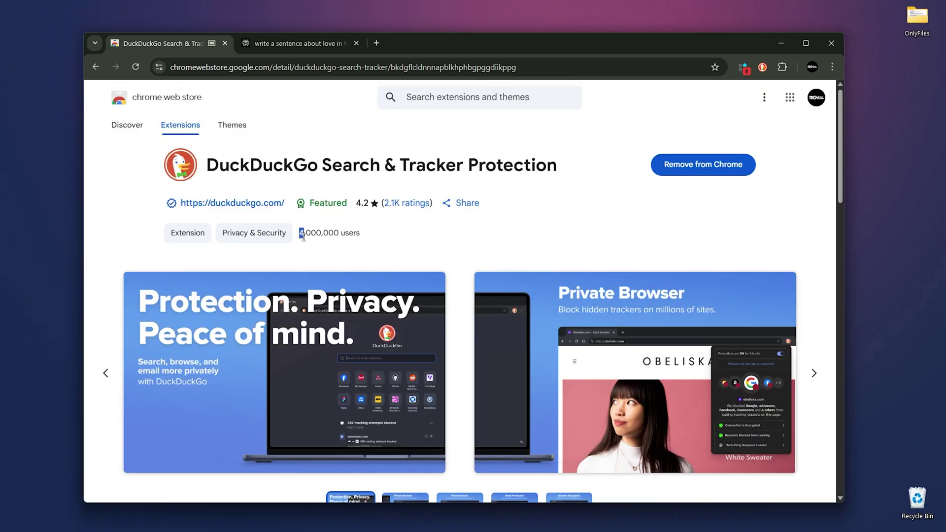
Deselect the user-count text on the extension's store page.
click(359, 241)
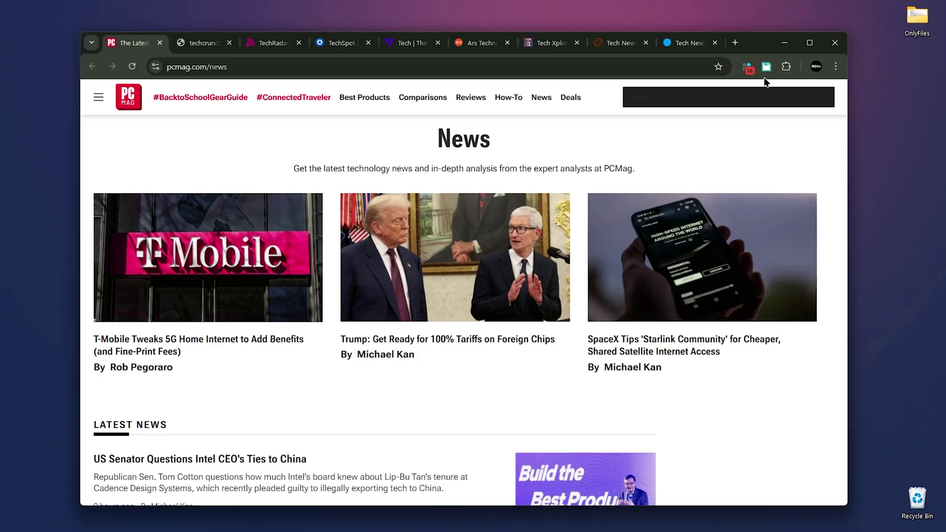
Save the nine open tech-news tabs as a Tab Session Manager session and reopen it.
click(767, 67)
scroll(487, 198, down, 3)
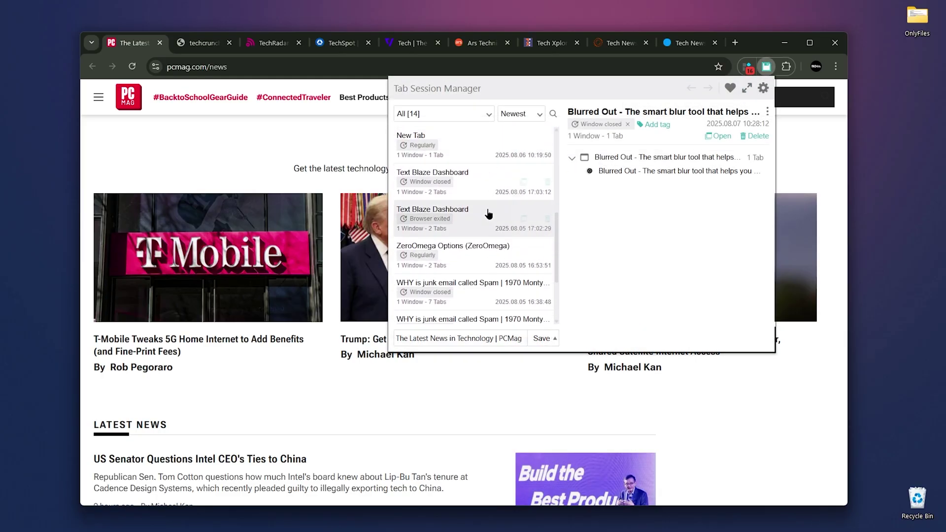
scroll(488, 213, up, 5)
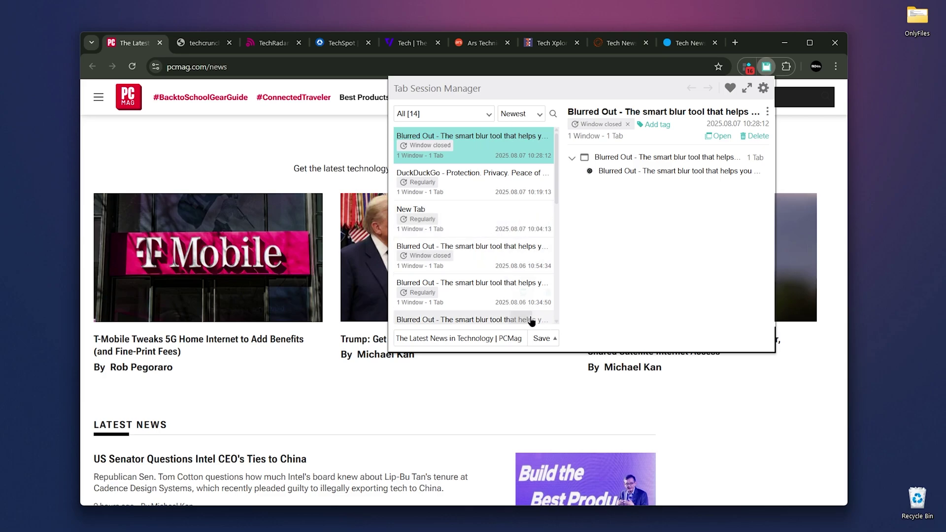
click(540, 339)
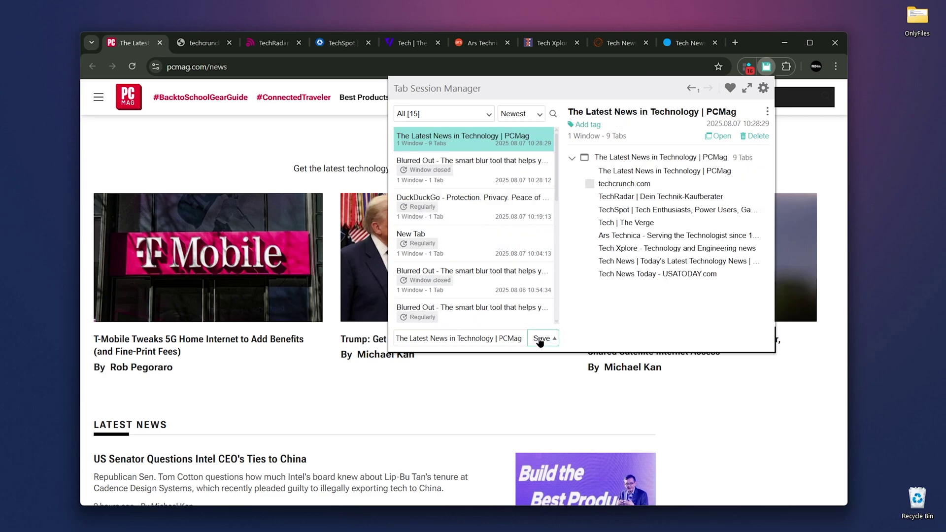
click(488, 141)
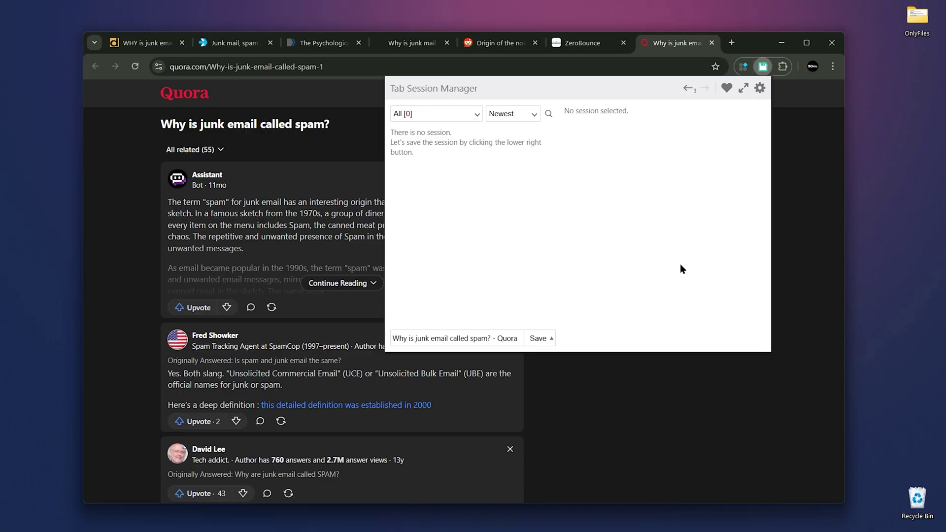
Save a session of all windows, delete the newer duplicate, and view the remaining seven-tab session.
click(551, 340)
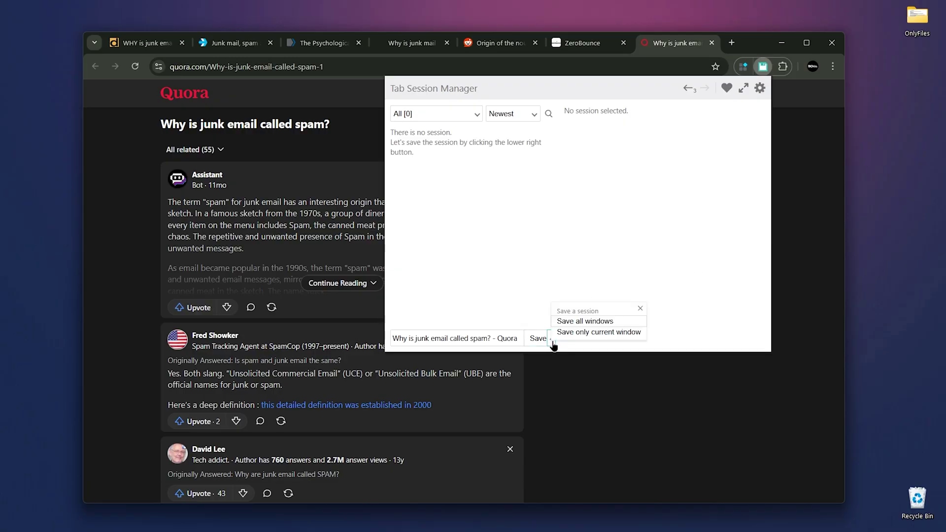
click(593, 323)
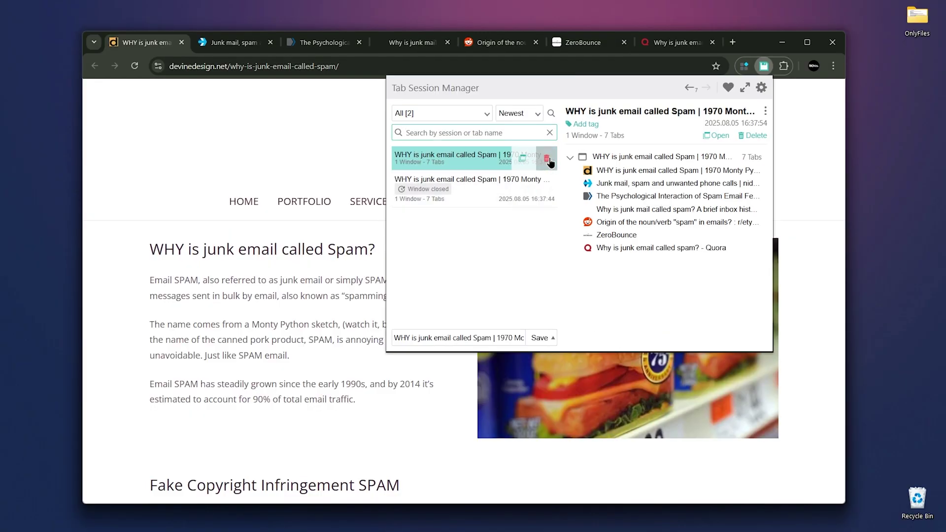
click(547, 159)
click(508, 173)
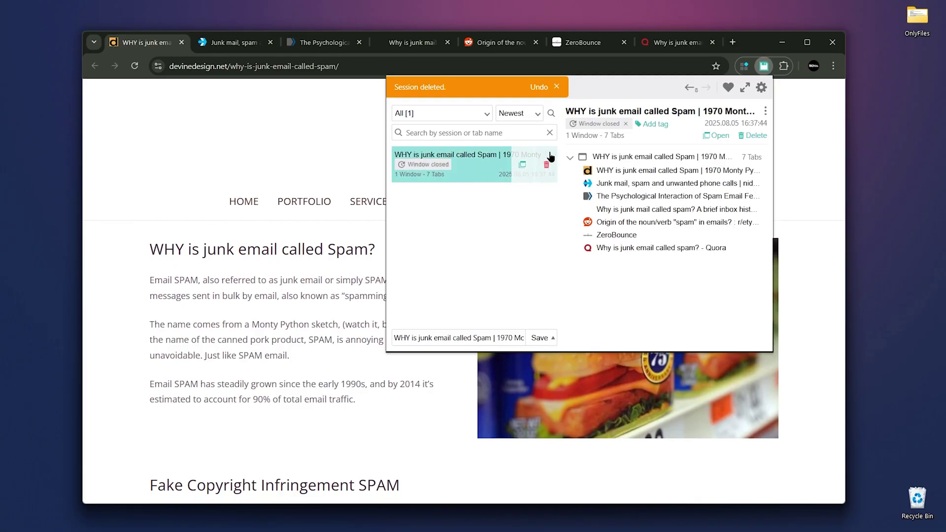
Try the session's Add tag option without tagging, then look at sorting and search options.
click(656, 125)
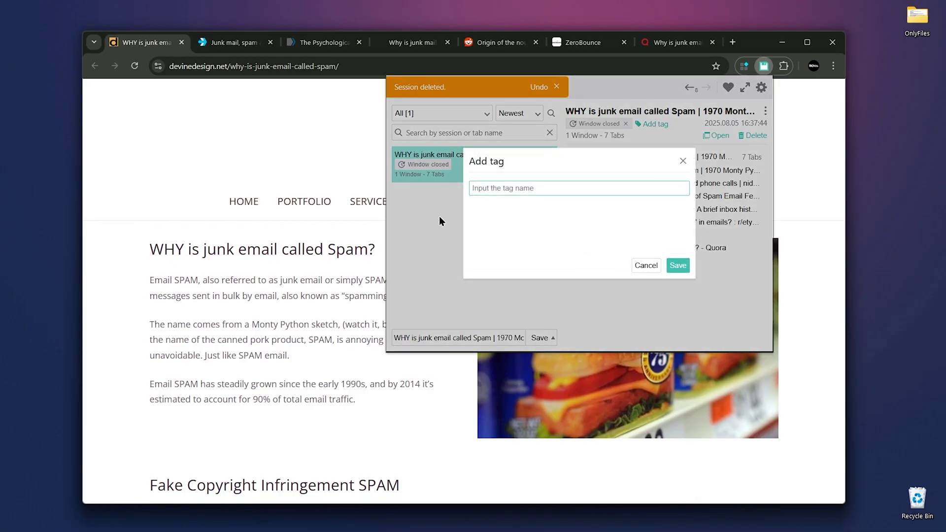
click(683, 161)
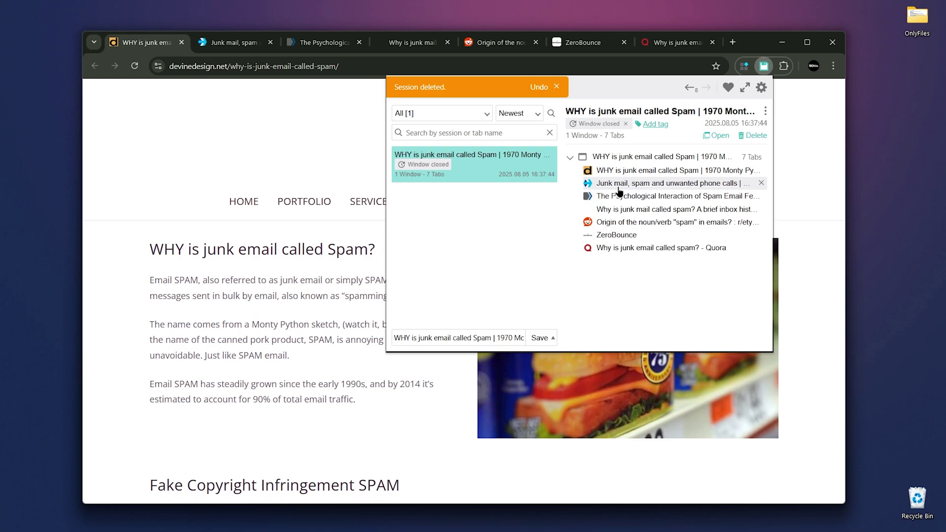
click(533, 111)
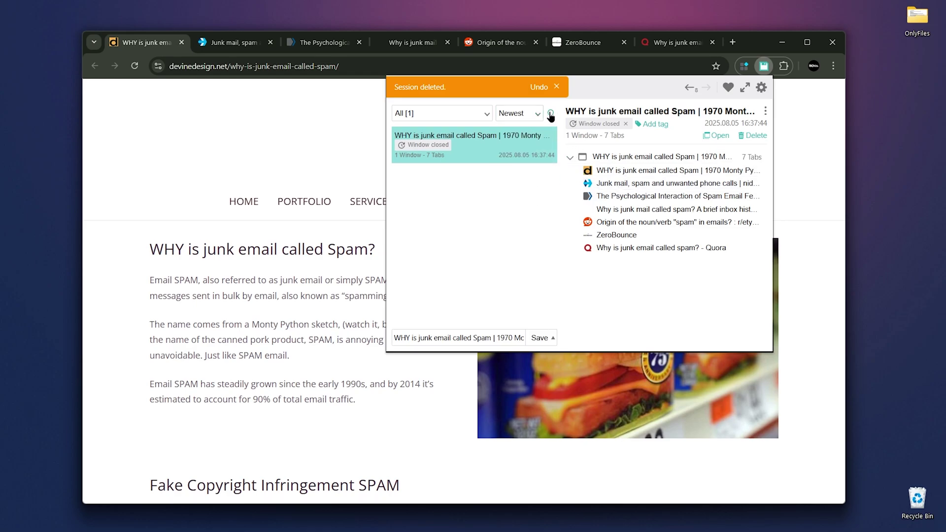
click(552, 117)
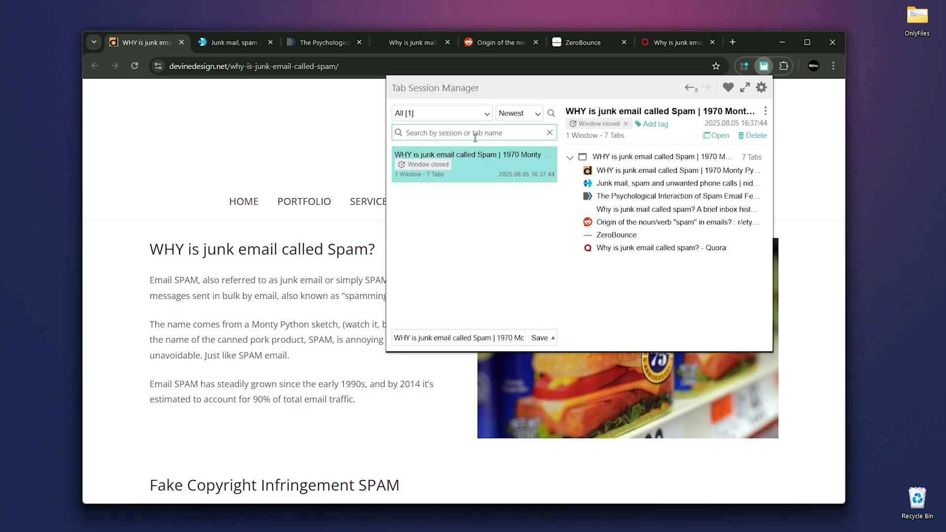
Replace the next session's name with 'junk emai'.
click(495, 340)
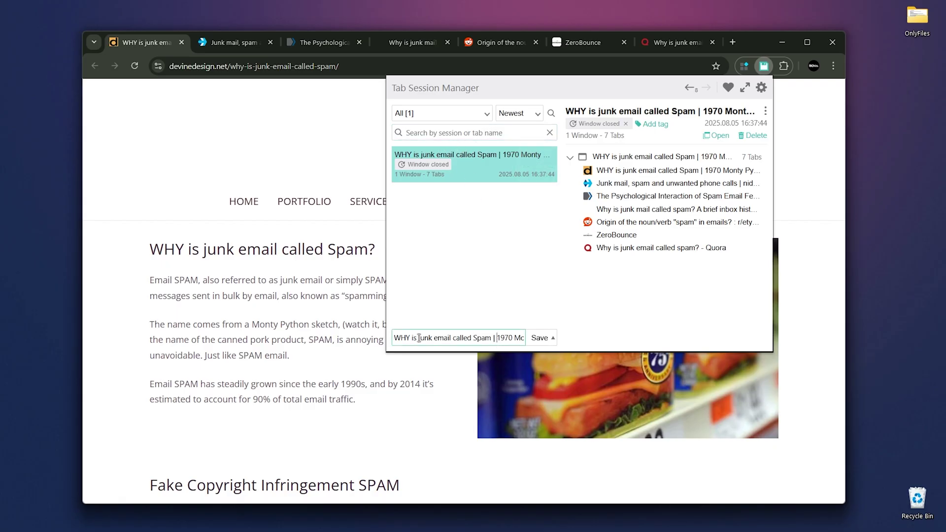
triple_click(395, 338)
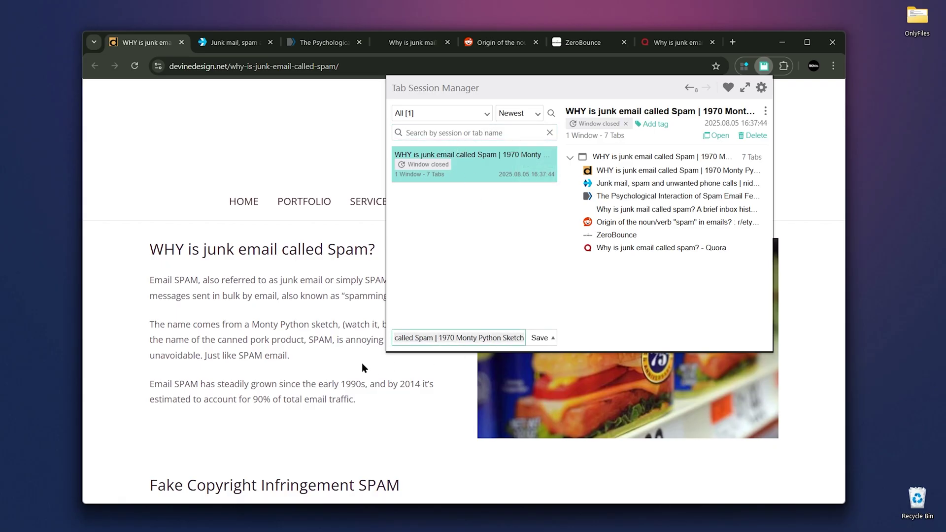
text(junk emai)
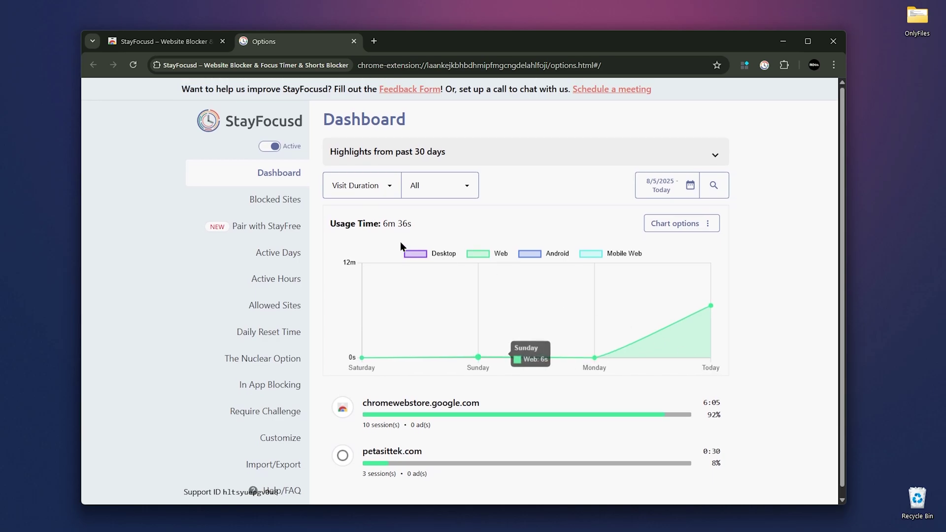
Go to Blocked Sites and review the daily limit and the TikTok and Instagram entries.
click(274, 199)
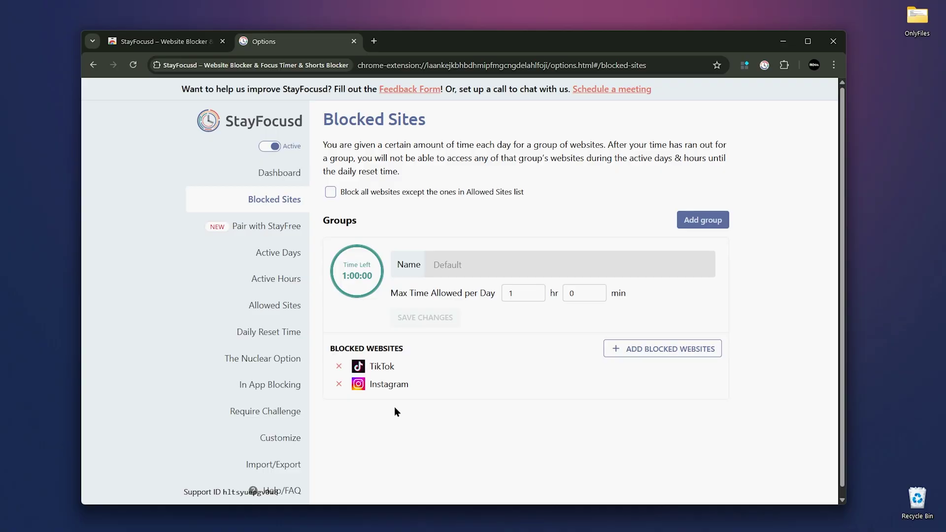
drag(524, 294, 509, 293)
click(523, 292)
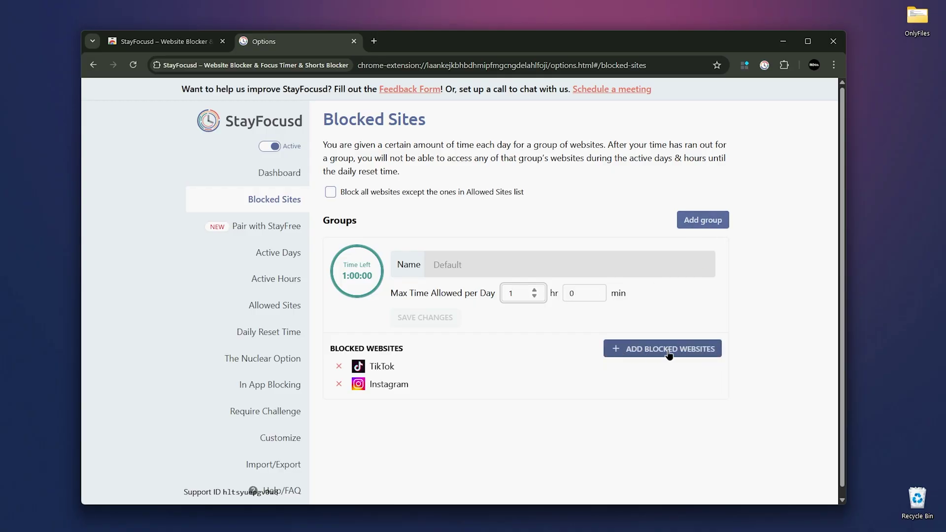
drag(408, 368, 368, 368)
drag(435, 378, 375, 383)
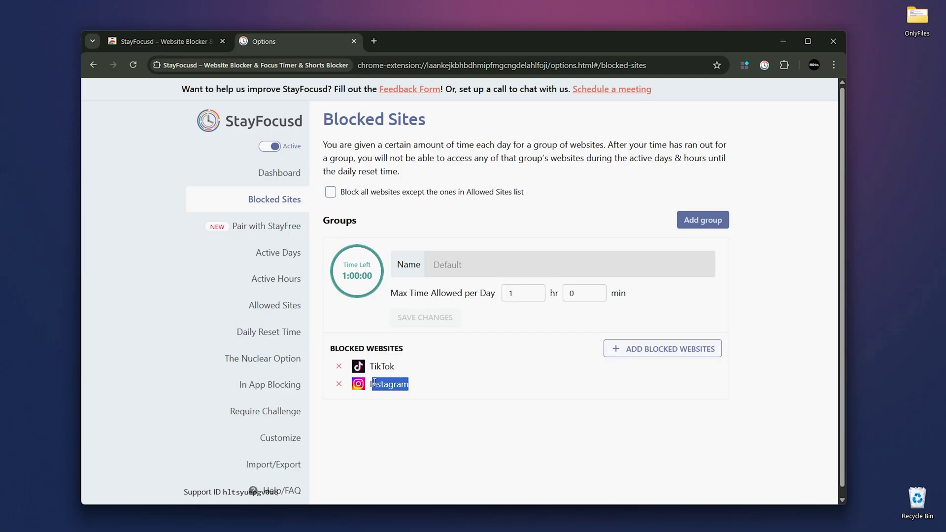
click(504, 422)
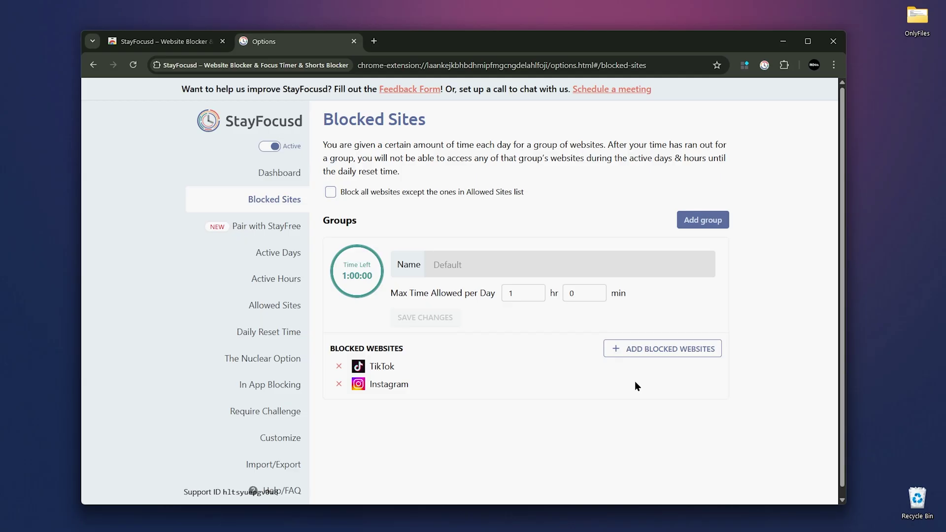
Add a *tiktok wildcard pattern to the blocked websites list.
click(660, 348)
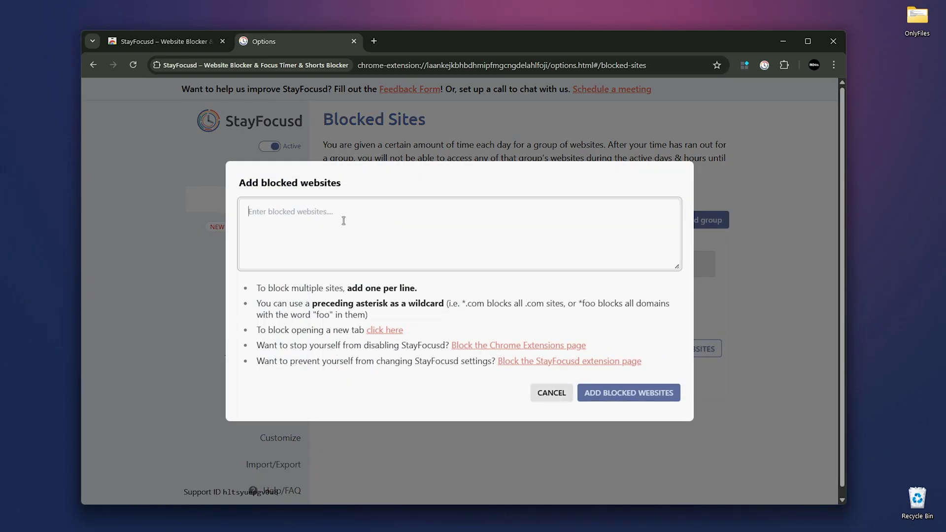
click(383, 244)
text(*tikotok)
click(612, 393)
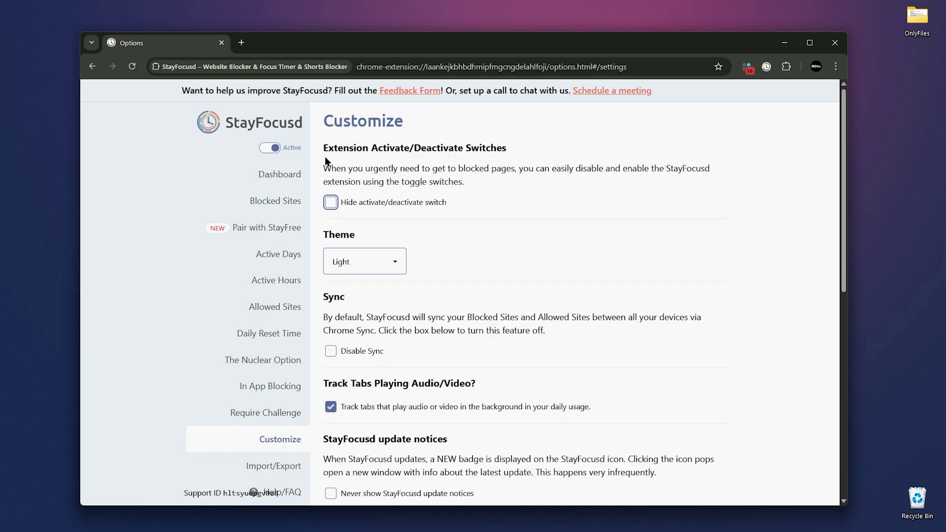
Tick 'Hide activate/deactivate switch' on StayFocusd's Customize page.
drag(323, 149, 501, 148)
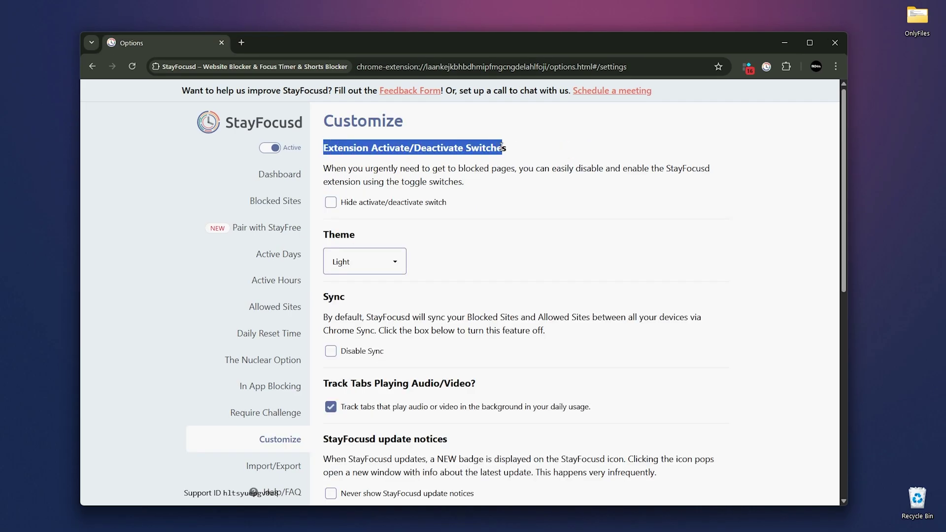
click(330, 211)
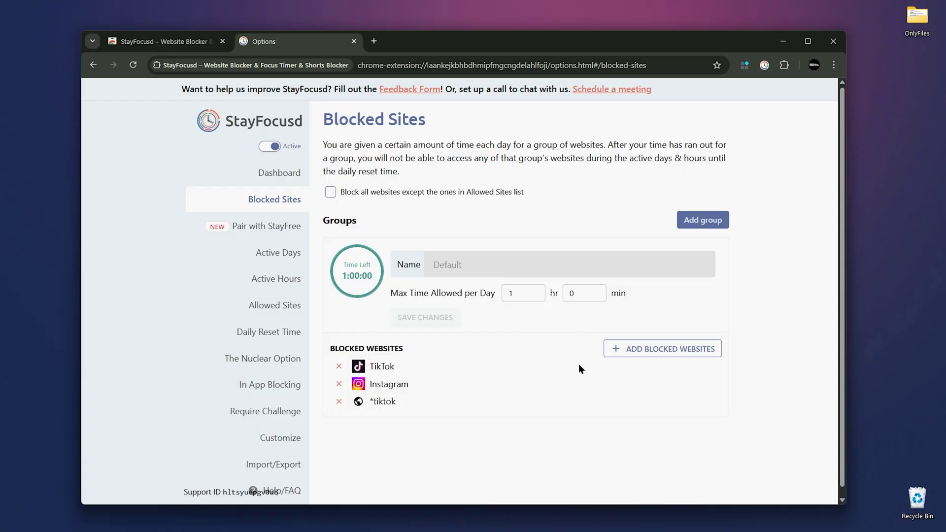
Change the Default group's allowance to 0 hours 30 minutes, save, and acknowledge the alert.
drag(520, 293, 493, 291)
key(BackSpace)
key(Tab)
text(30)
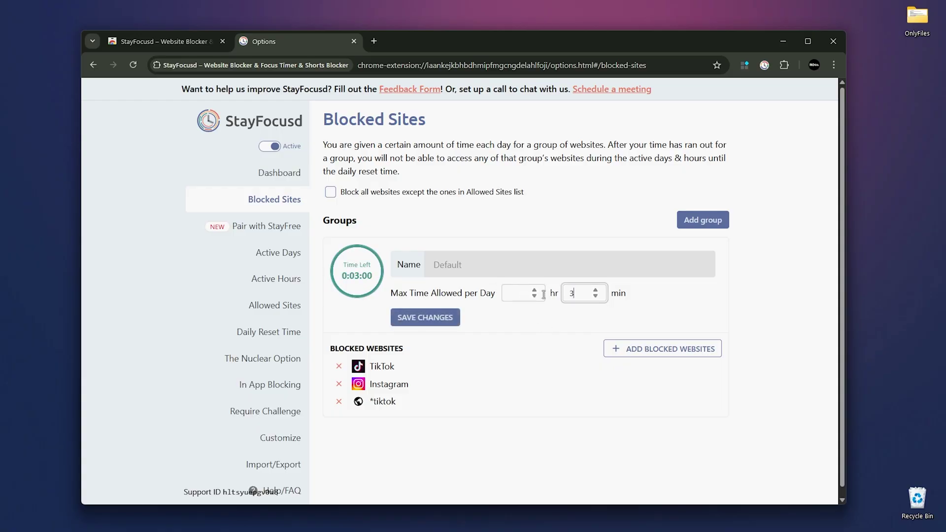
click(426, 318)
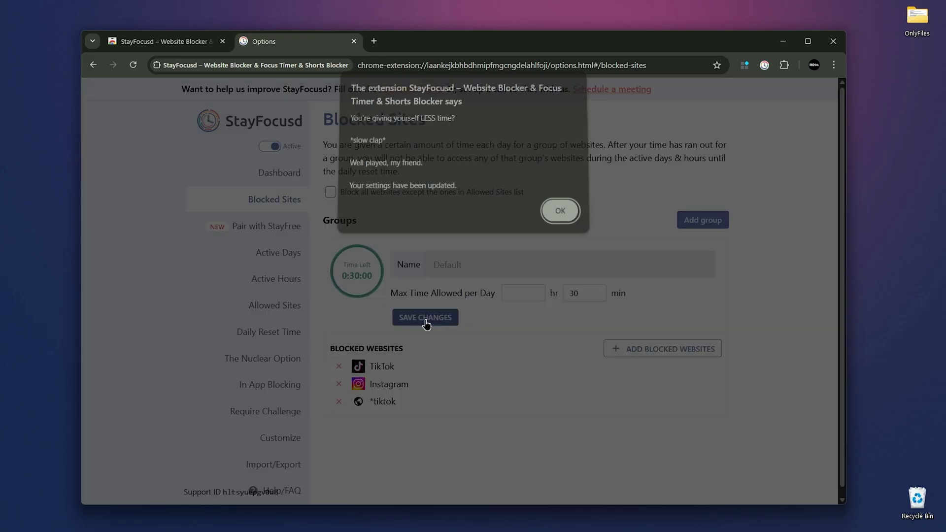
click(557, 212)
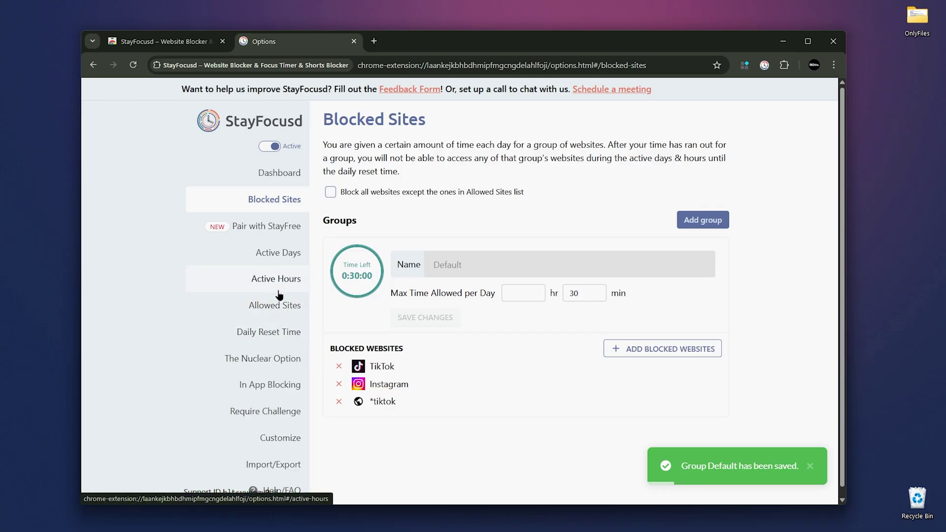
Open Pair with StayFree, start pairing a new device, and view StayFree downloads for all platforms.
click(257, 231)
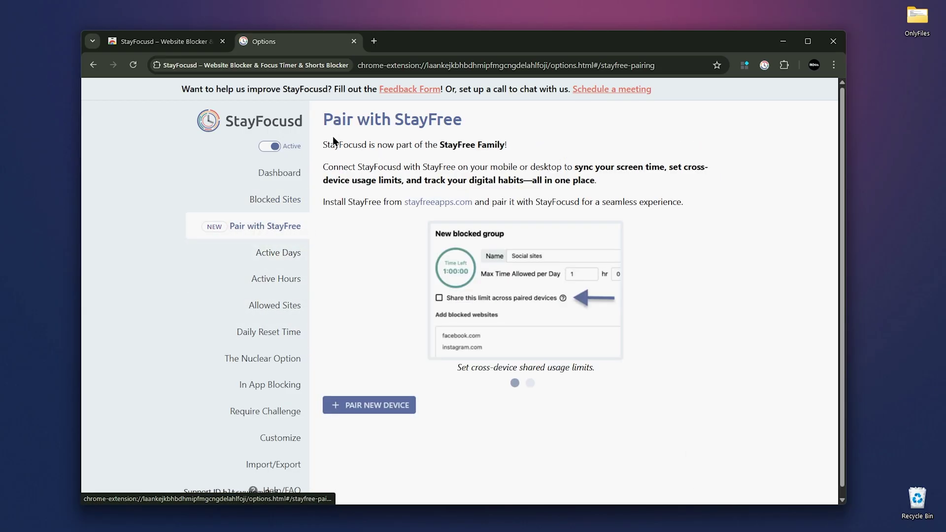
drag(323, 120, 486, 128)
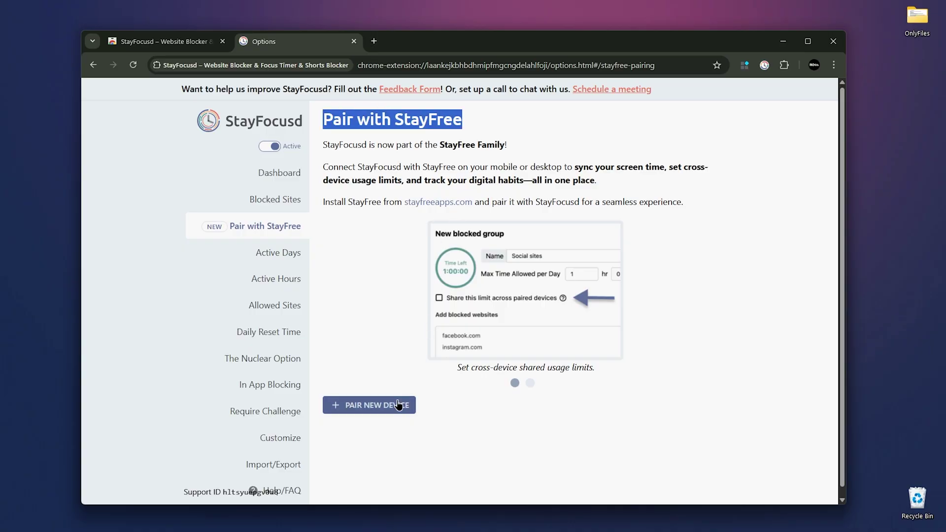
click(366, 407)
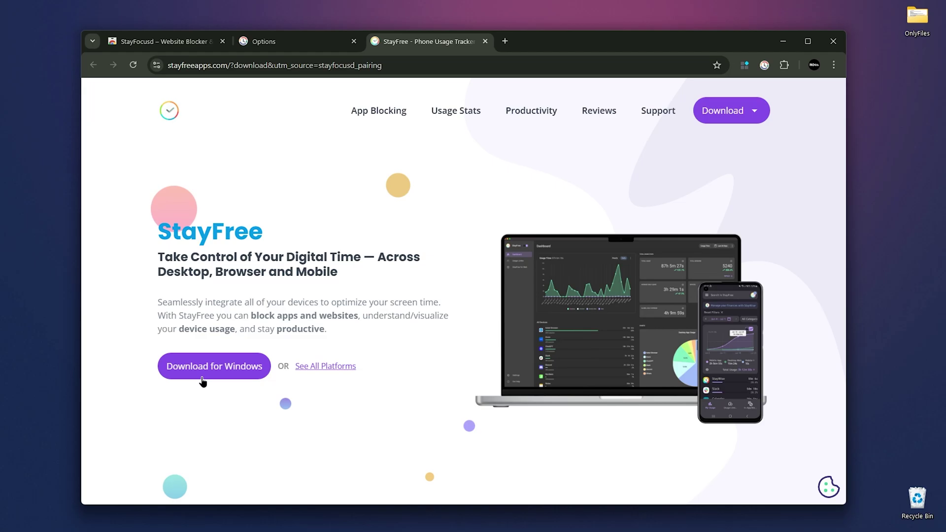
click(340, 370)
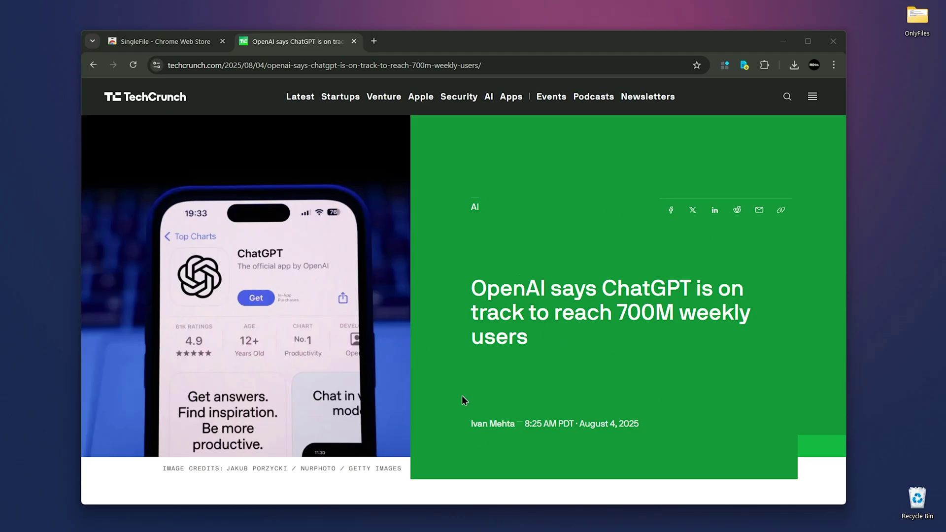
Save the TechCrunch ChatGPT article as a single file with SingleFile.
drag(471, 284, 530, 337)
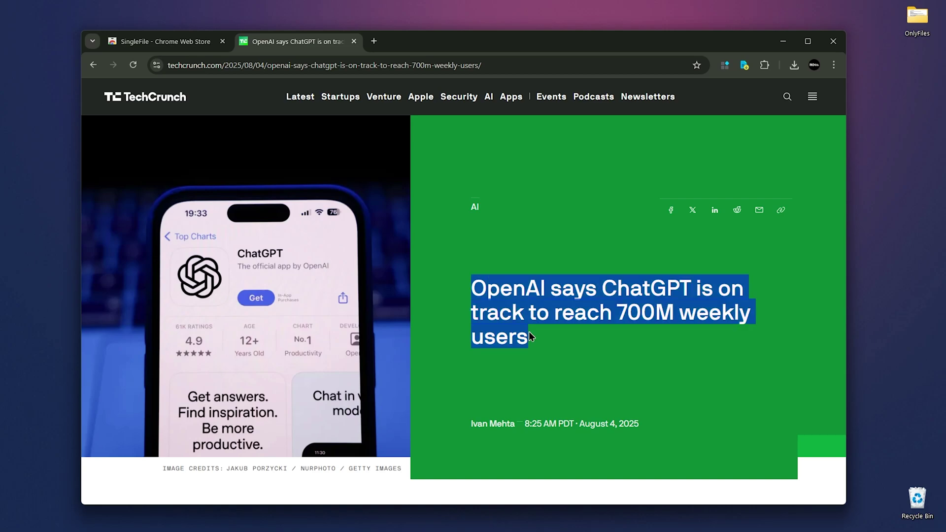
click(557, 385)
right_click(447, 124)
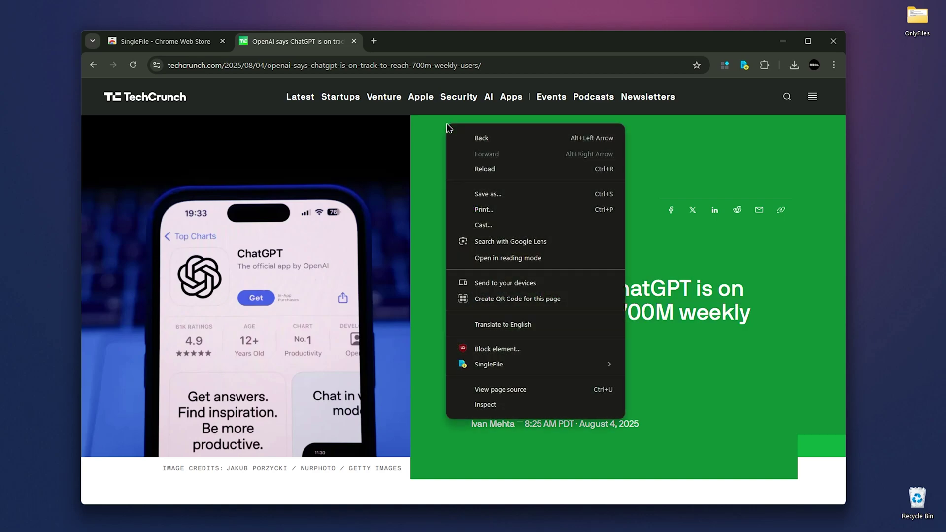
mouse_move(488, 366)
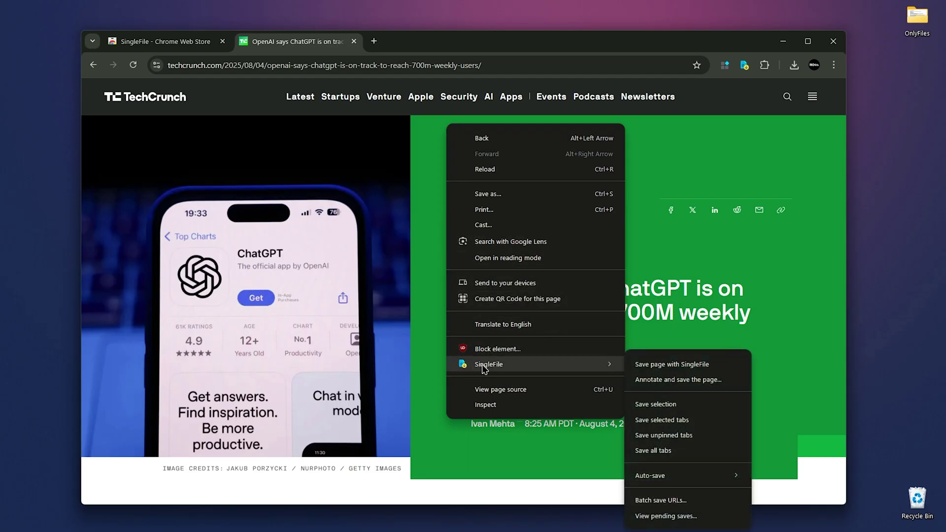
click(716, 367)
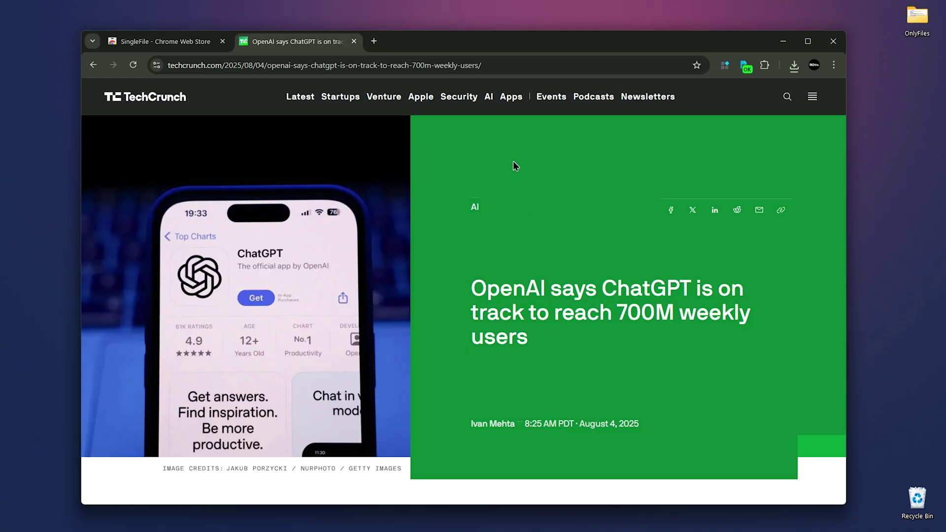
Open the article in SingleFile's annotation editor, then close the editor tab.
right_click(498, 148)
mouse_move(556, 390)
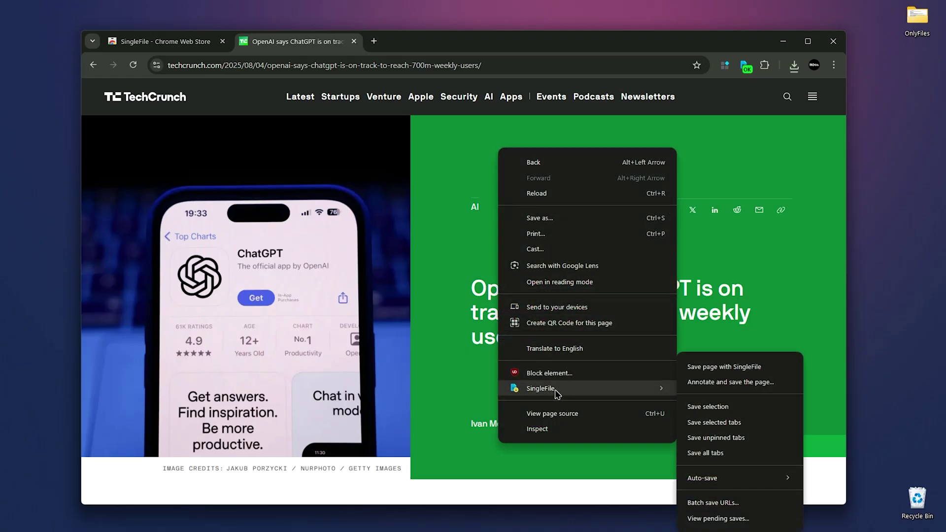
click(703, 387)
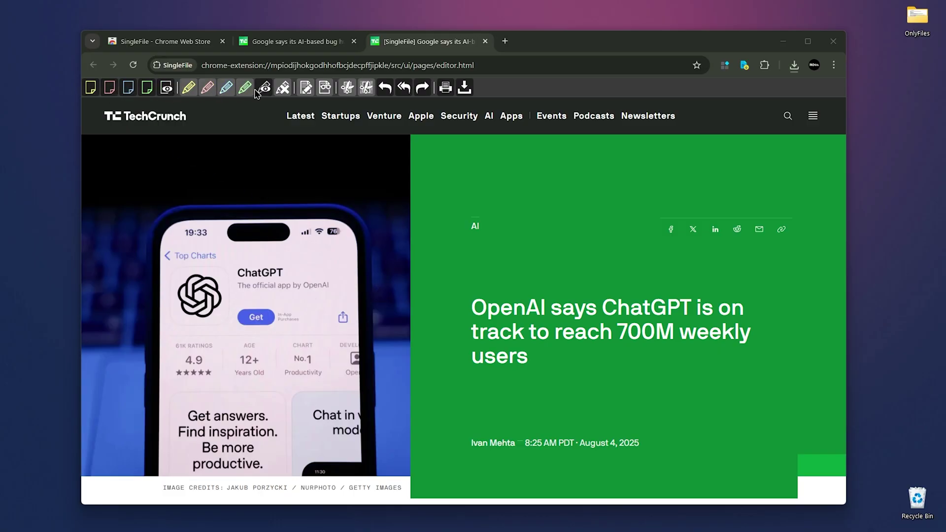
key(ctrl+w)
right_click(542, 208)
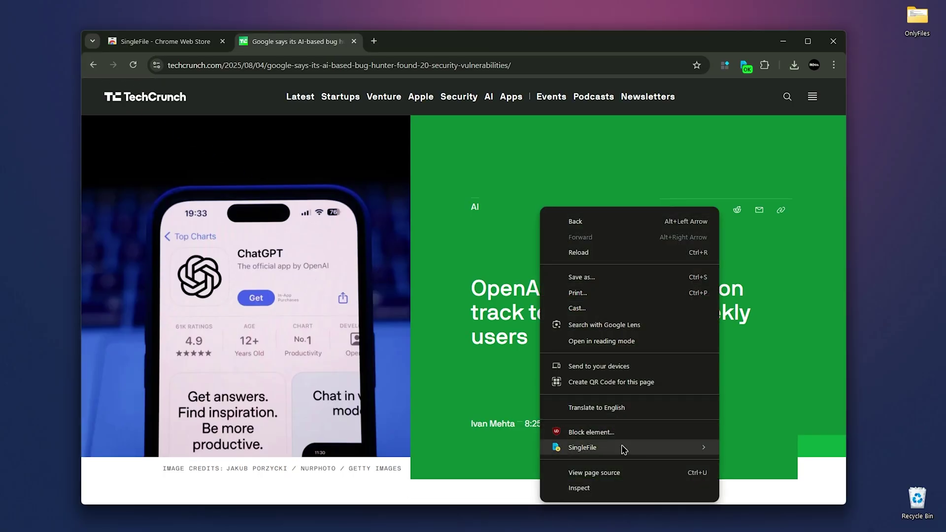
mouse_move(629, 449)
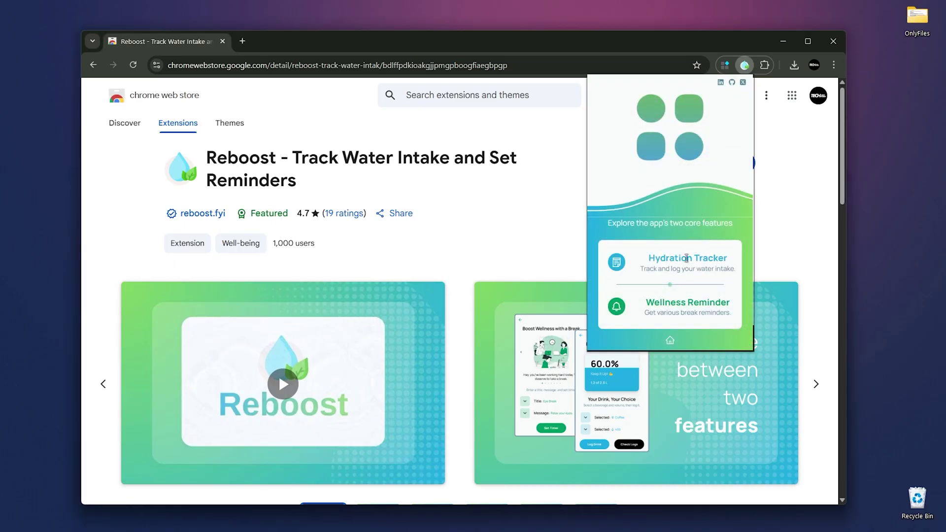
Start Reboost's break timer to fire a drink-water reminder, then reopen its Hydration Tracker popup.
drag(652, 257, 727, 257)
drag(647, 301, 723, 300)
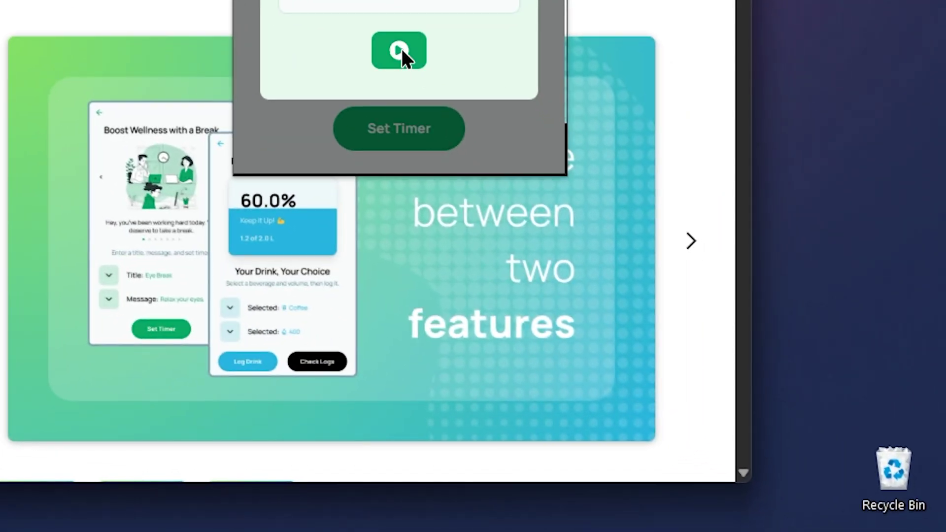
click(401, 49)
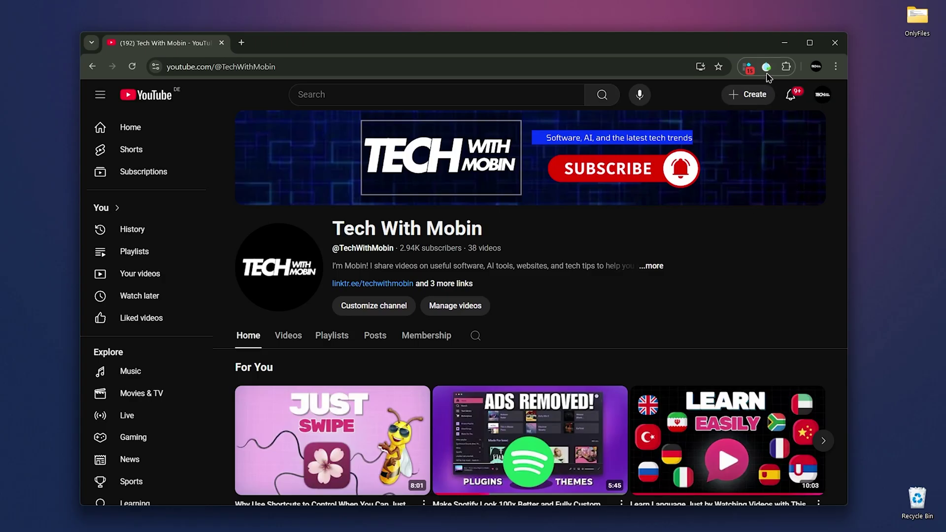
click(766, 67)
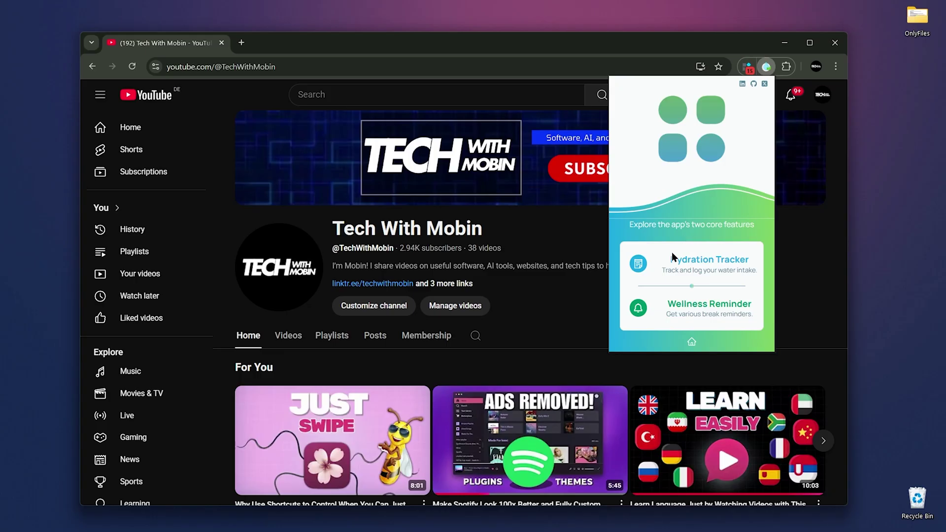
drag(670, 260, 744, 261)
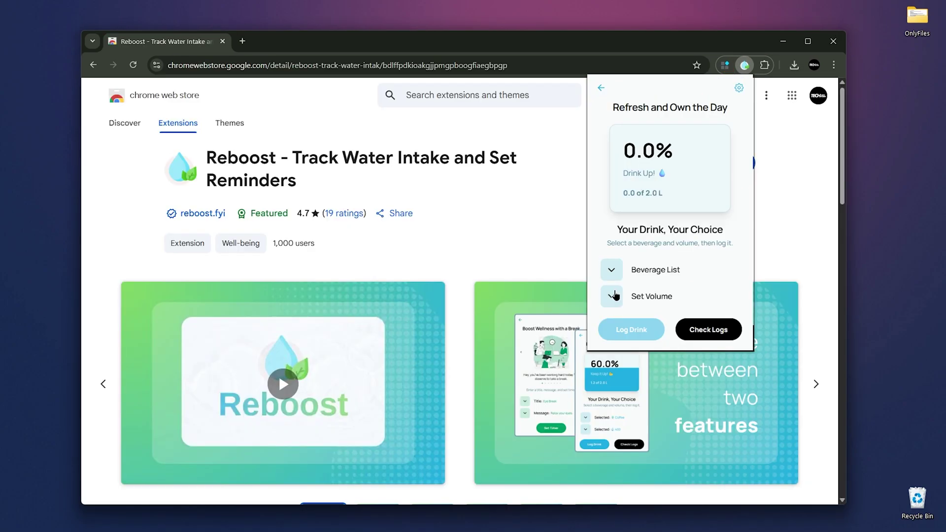
Set the drink volume to 1000 ml and the beverage to Water.
click(613, 296)
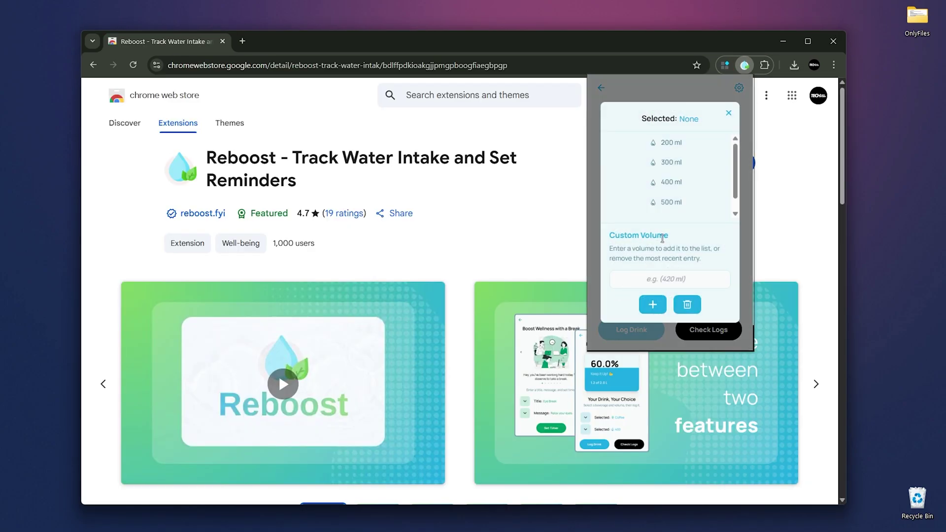
scroll(678, 210, down, 1)
click(676, 208)
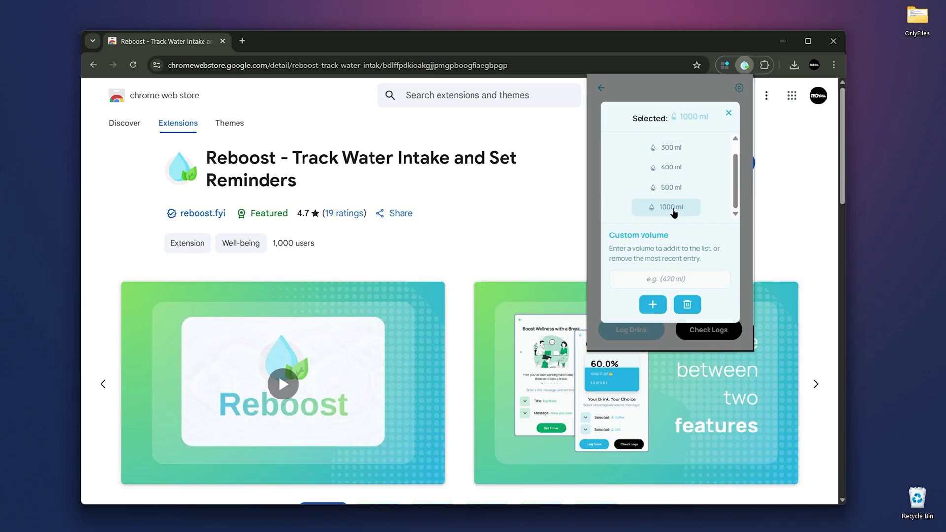
click(728, 113)
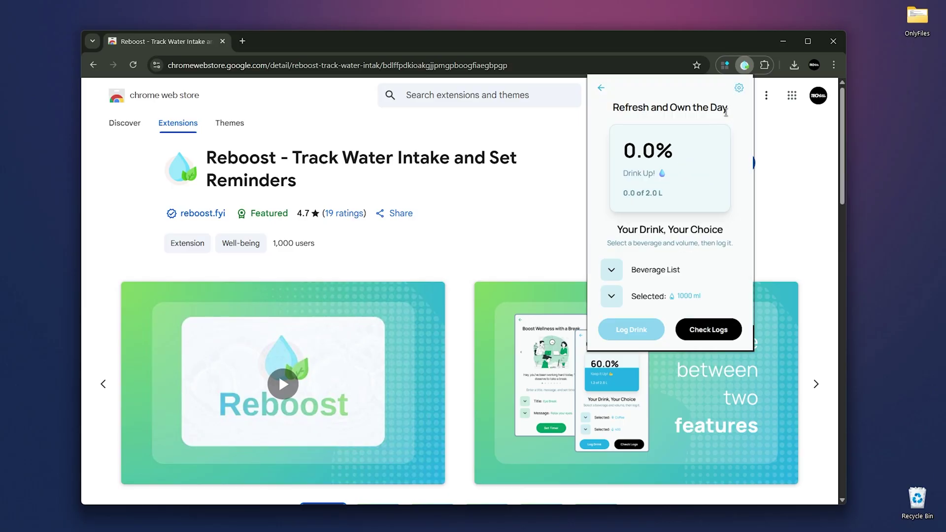
click(615, 272)
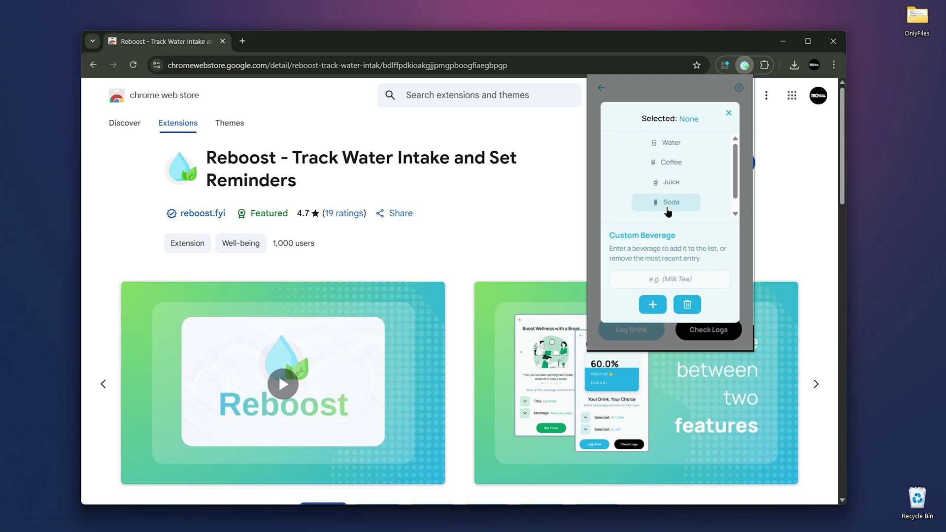
click(661, 147)
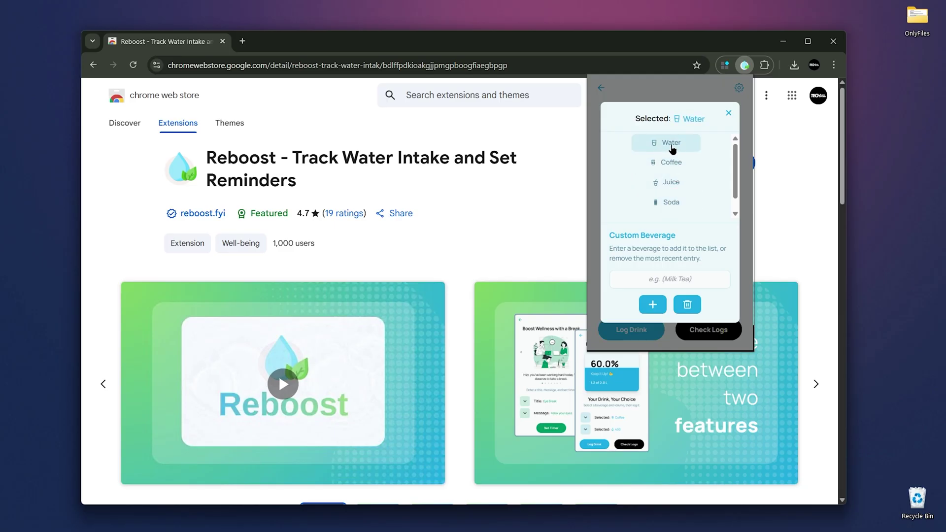
click(728, 114)
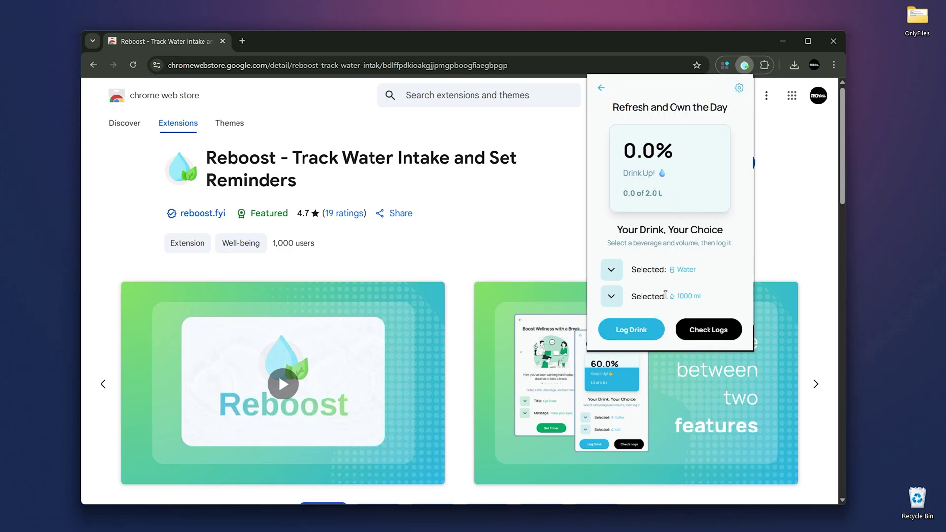
Log two 1000 ml water drinks to reach 100% of the 2.0 L goal, then return home.
click(644, 333)
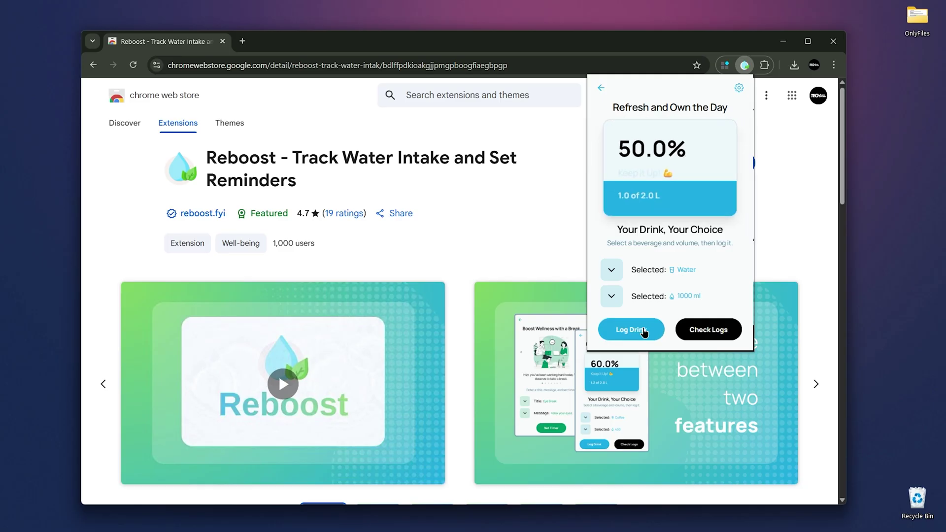
click(644, 333)
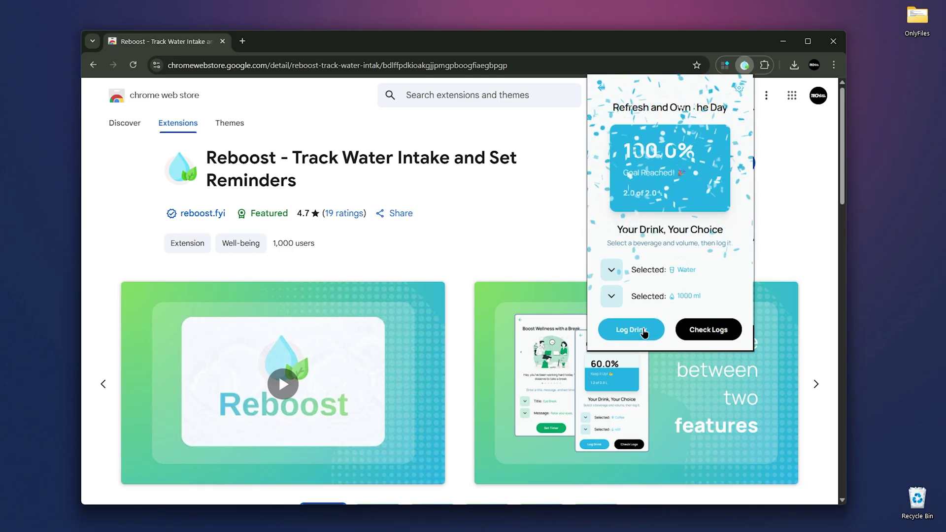
click(602, 88)
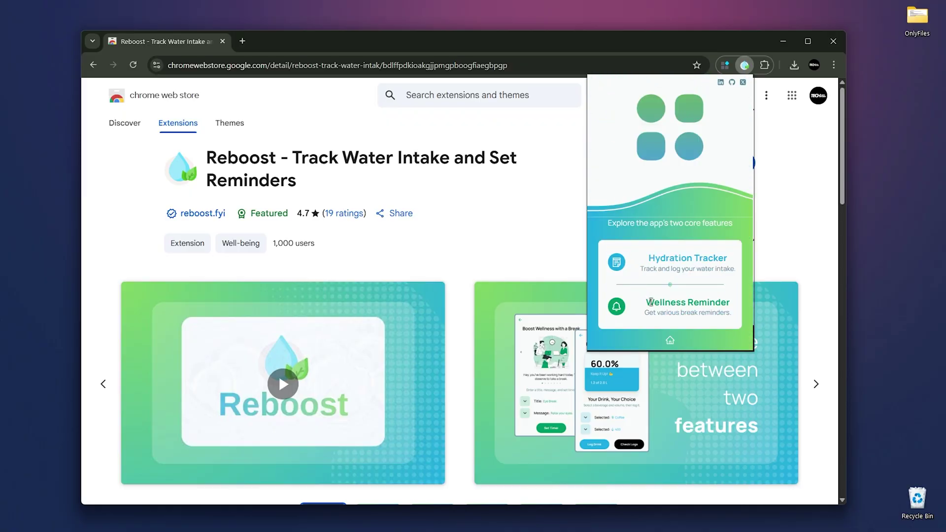
Add a Wellness Reminder break titled 'drink water' with the message 'now'.
click(624, 313)
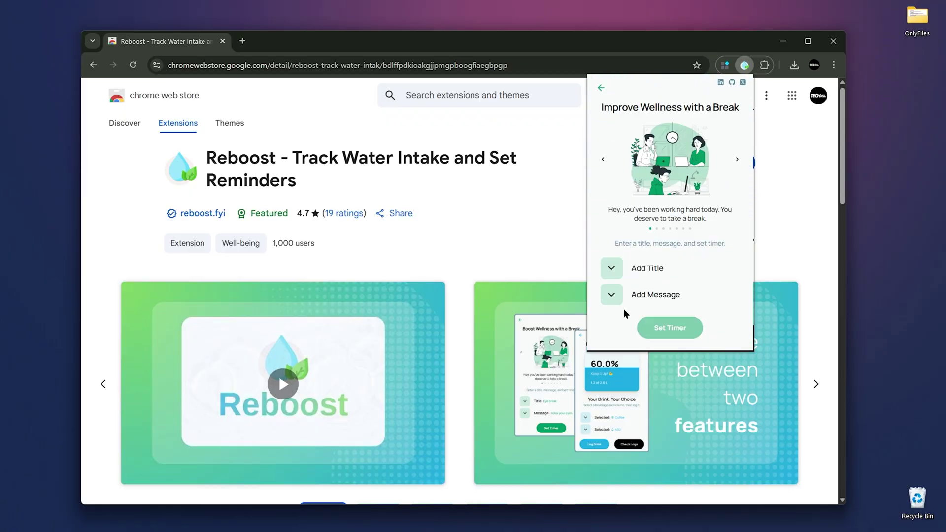
click(613, 273)
click(651, 244)
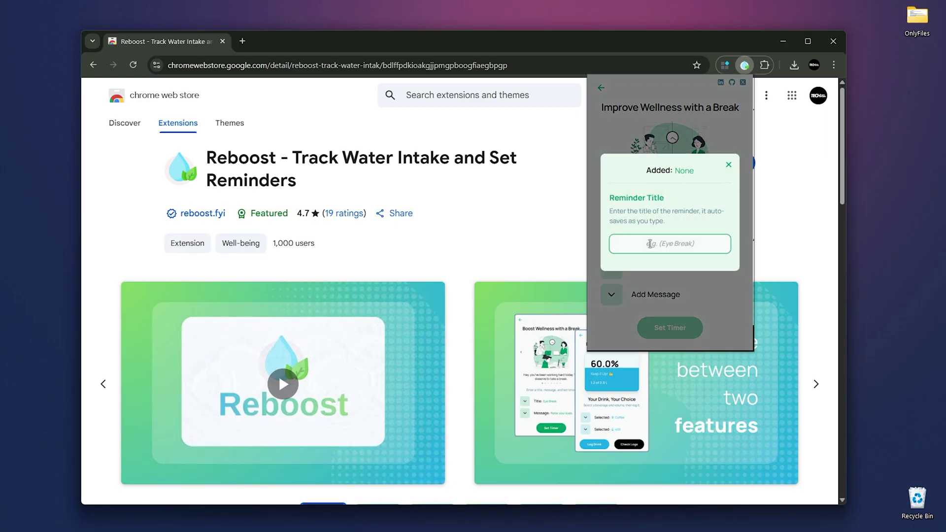
text(drink water)
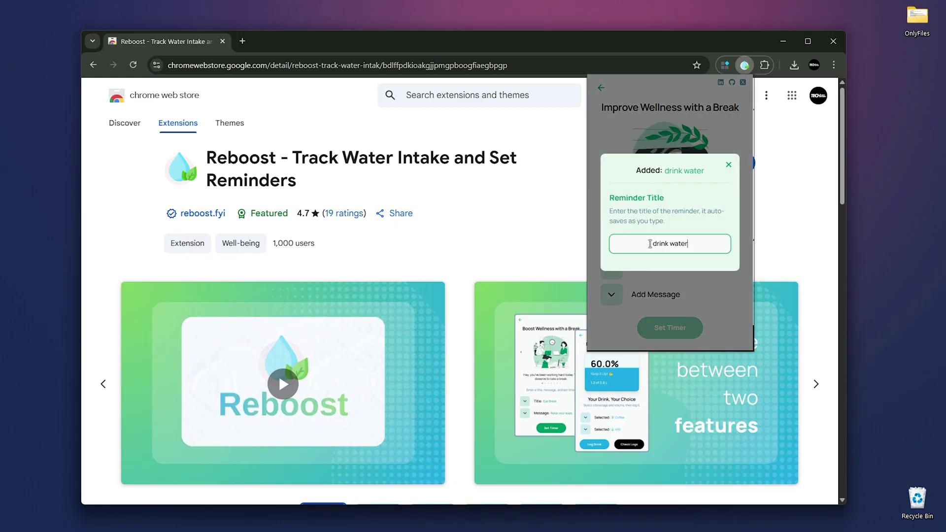
click(729, 165)
click(611, 295)
click(654, 235)
text(now)
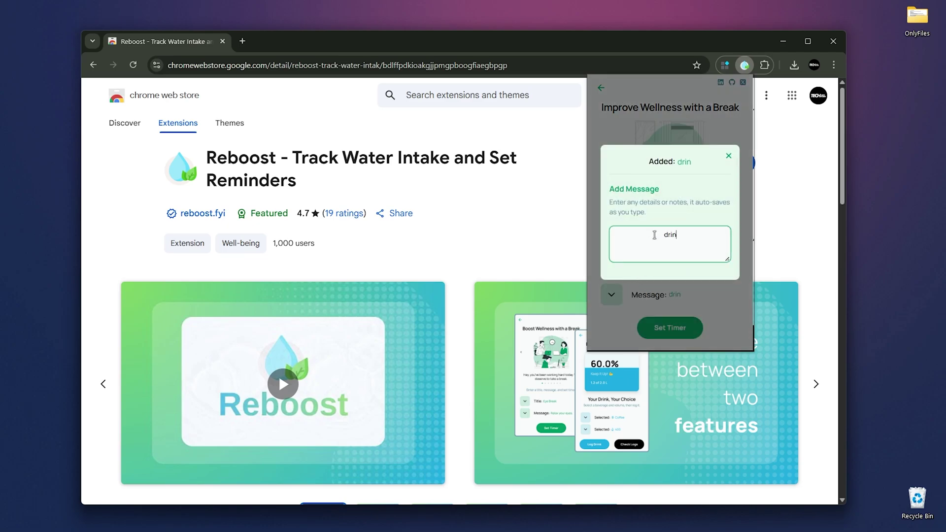
click(729, 156)
Set the reminder timer to 1200 seconds (20 minutes) and start the countdown.
click(657, 328)
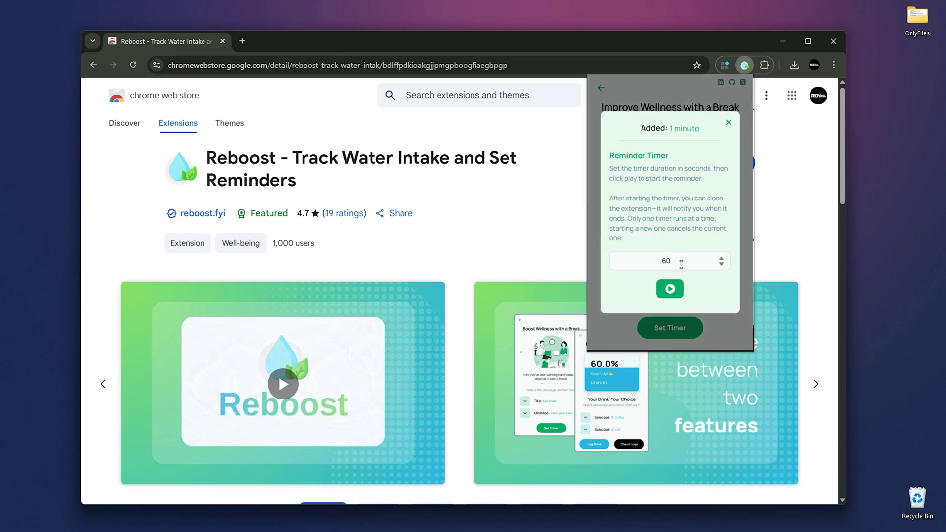
double_click(645, 261)
text(01200)
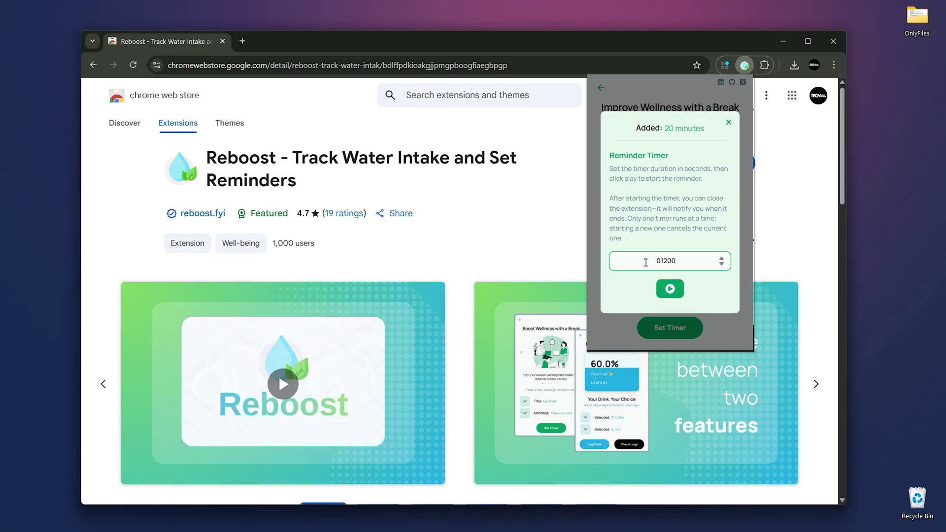
click(664, 295)
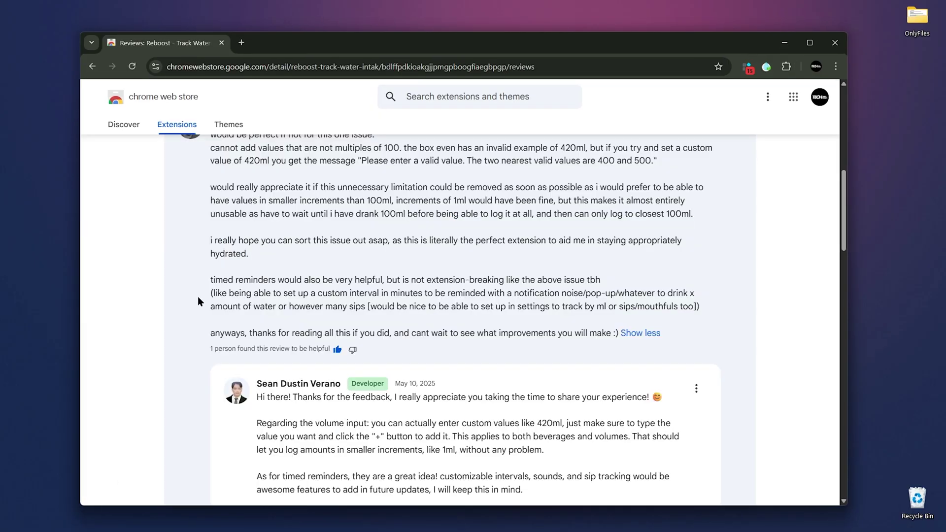
Highlight a review requesting custom intervals and the developer's reply about timed reminders.
drag(200, 294, 426, 298)
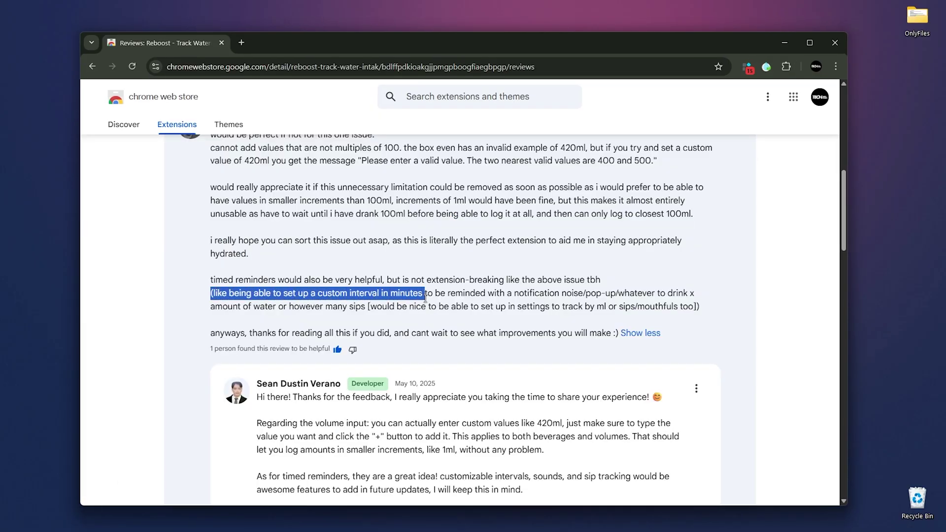
scroll(425, 298, down, 2)
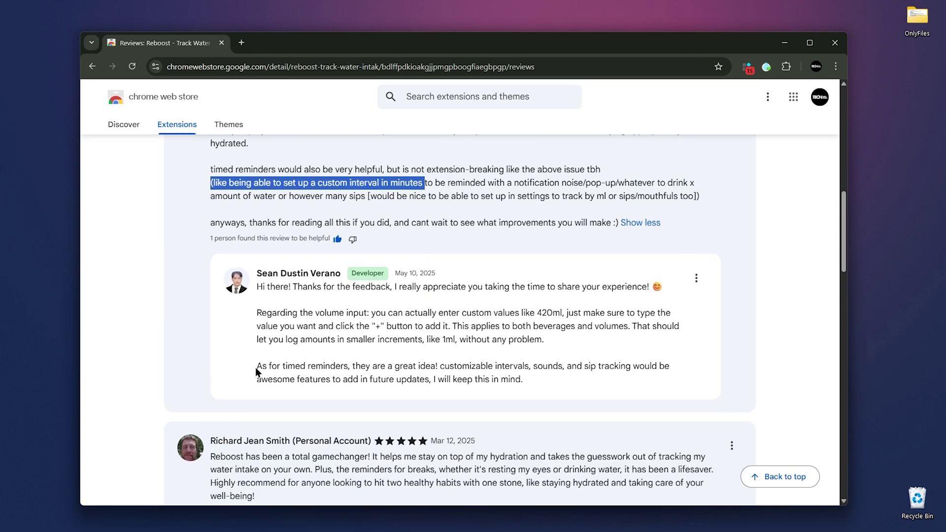
drag(255, 367, 437, 367)
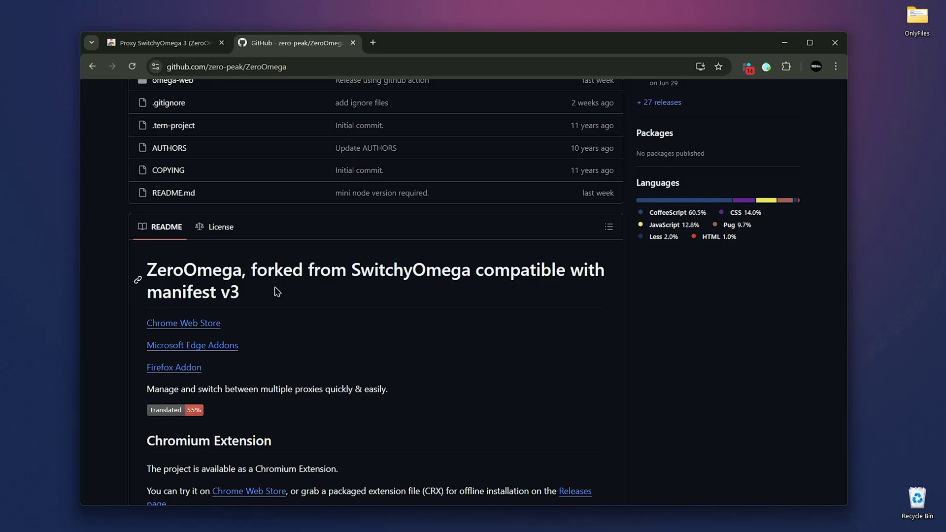
Highlight the README's SwitchyOmega fork heading, the Syncing (Experimental) heading and the Gist Id label.
drag(252, 271, 610, 289)
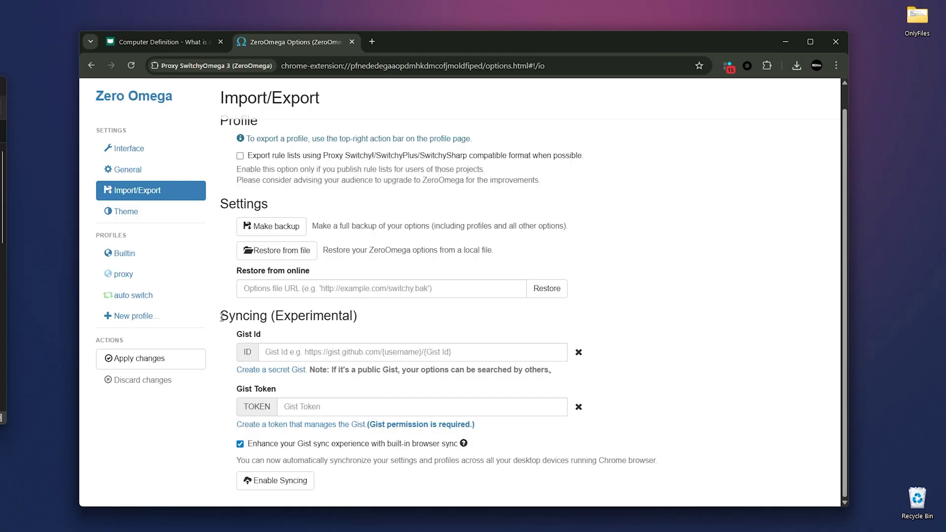
drag(223, 316, 366, 315)
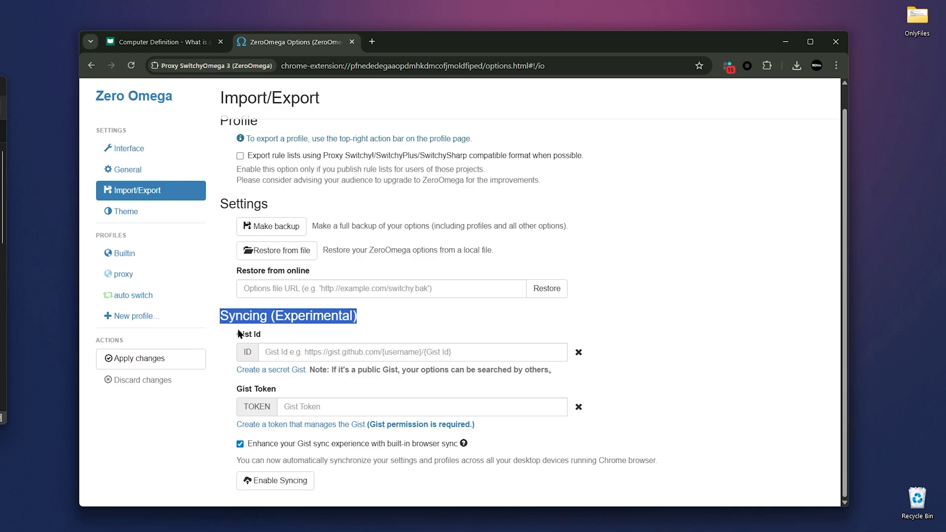
drag(238, 329, 264, 333)
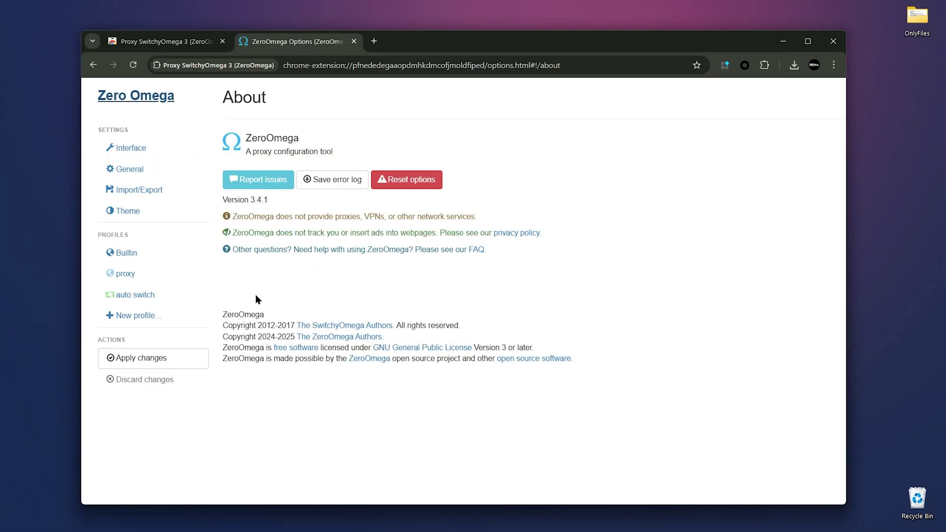
Switch ZeroOmega's options to the Dark theme, visiting Interface, Import/Export and General pages.
click(145, 156)
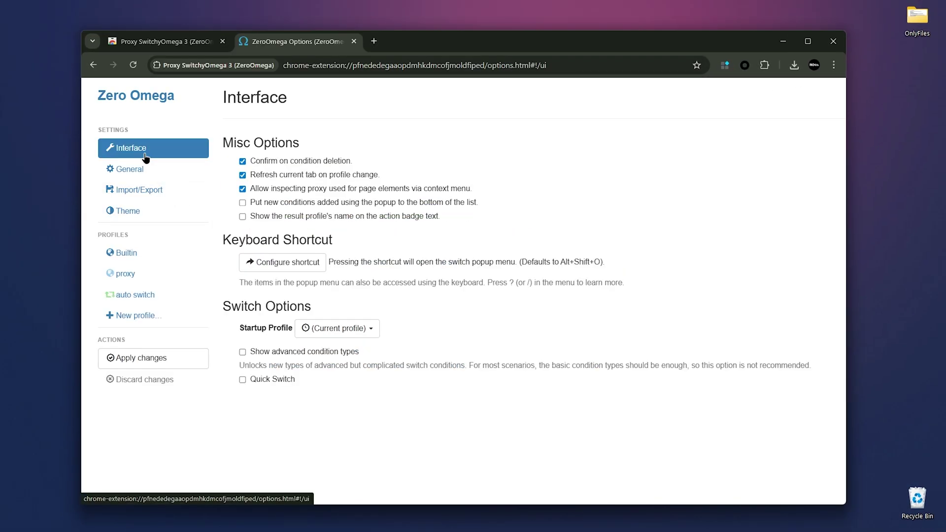
click(155, 199)
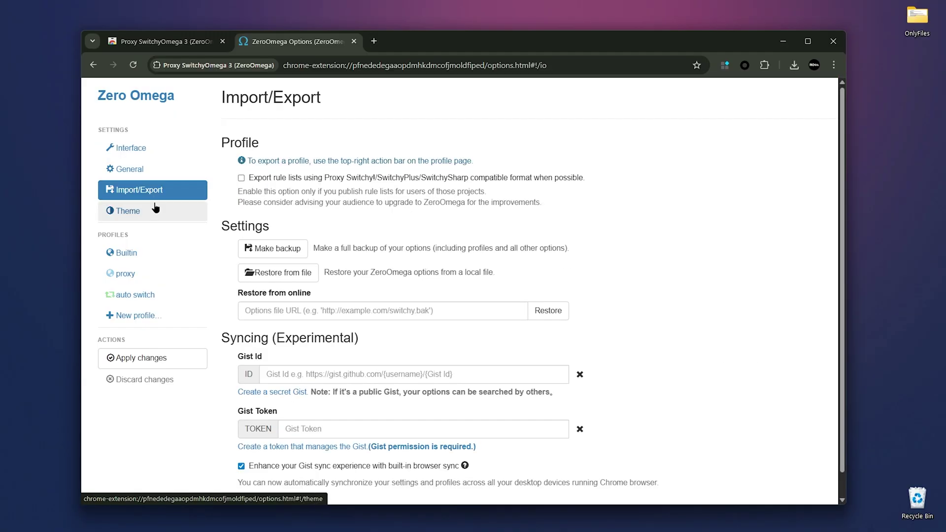
click(156, 220)
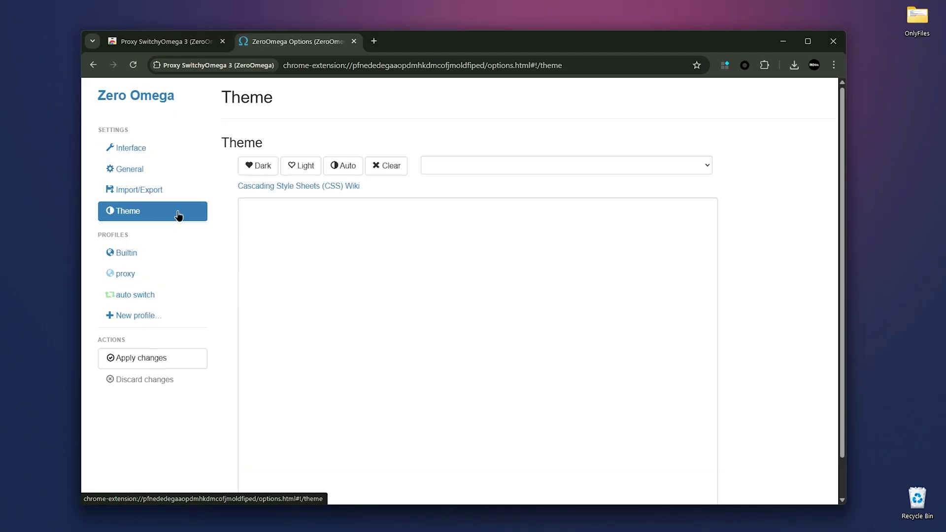
click(262, 166)
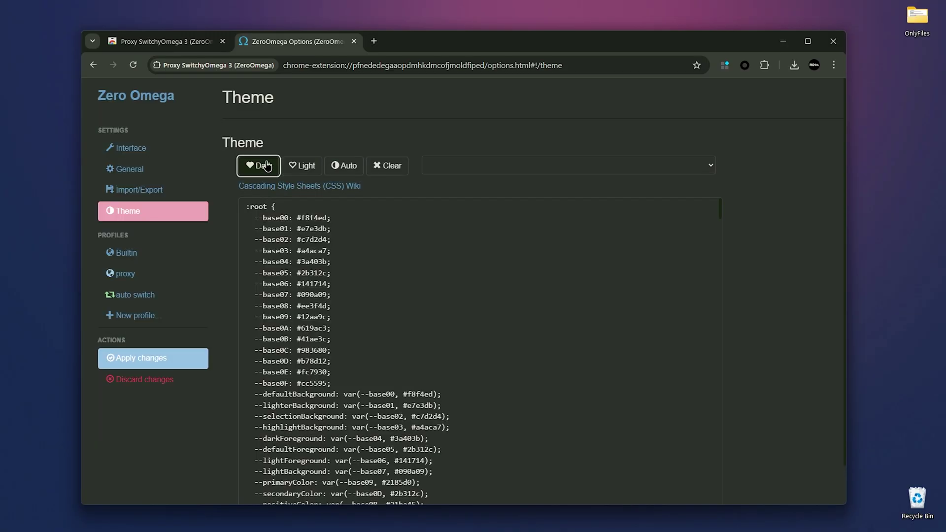
click(156, 179)
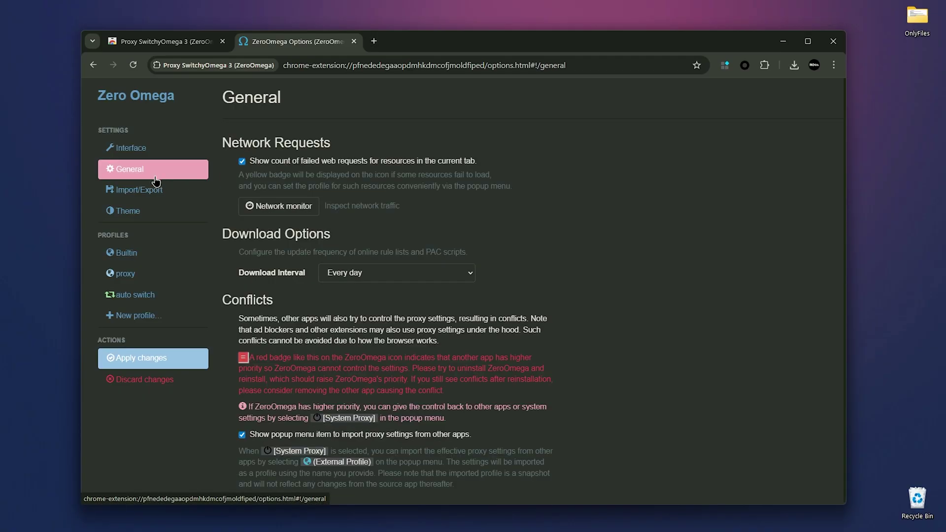
Review the proxy profile's Proxy servers, then the auto switch profile's switch rules.
click(148, 274)
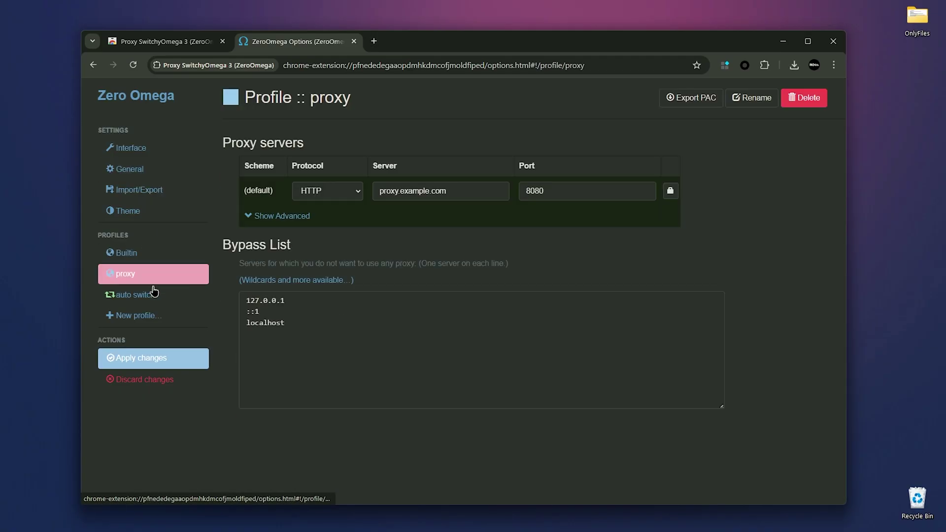
drag(230, 145, 312, 150)
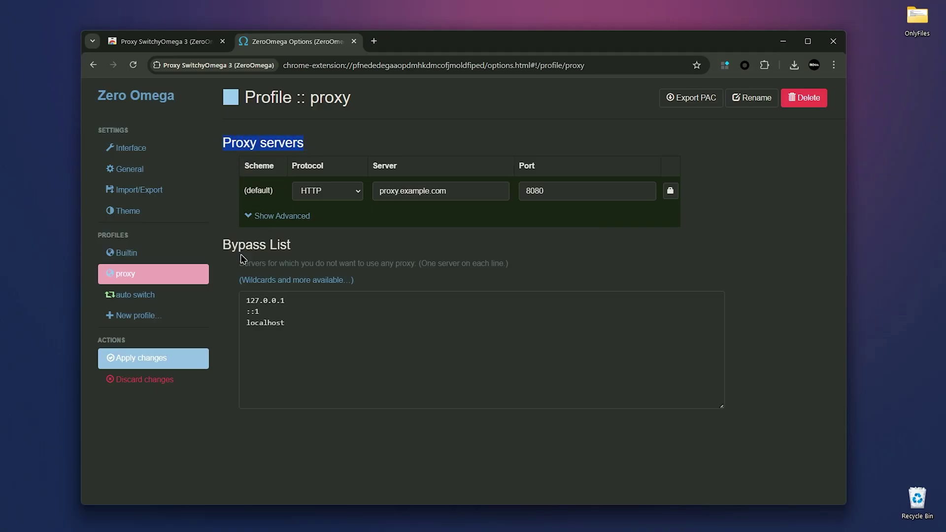
click(190, 299)
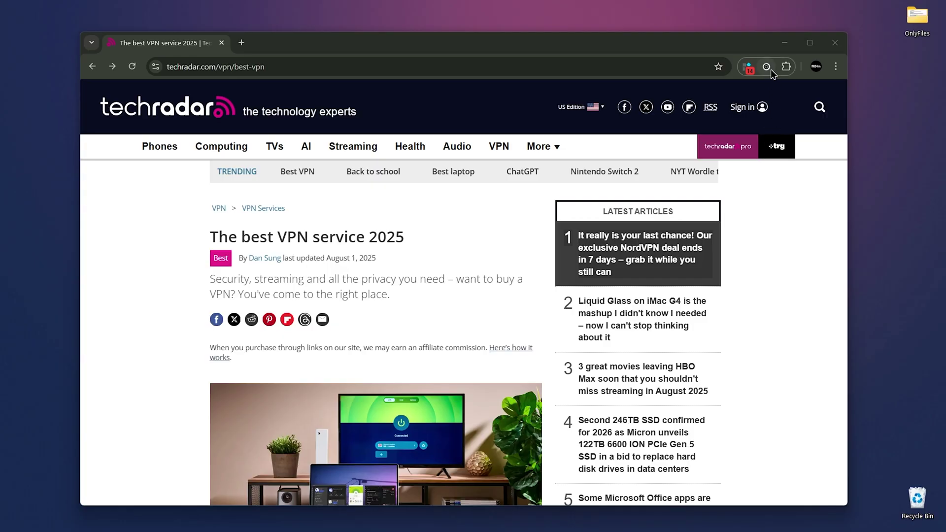
Use Blurred Out's Capture mode to blur the VPN and TVs menu items and the headline.
click(746, 67)
click(745, 226)
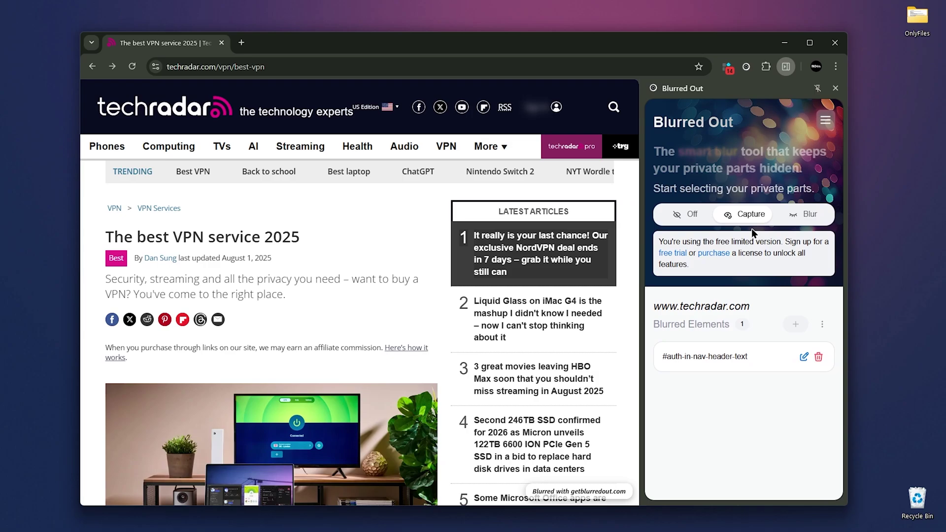
click(456, 155)
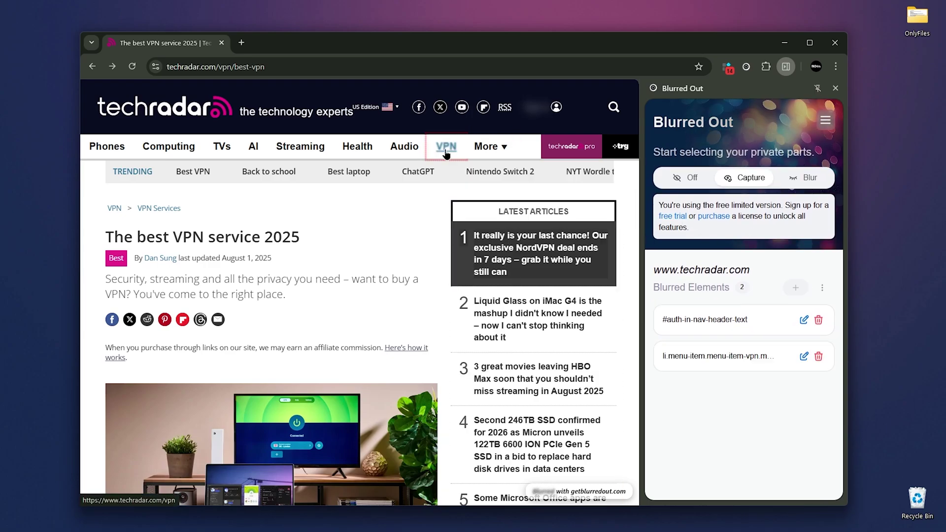
click(221, 146)
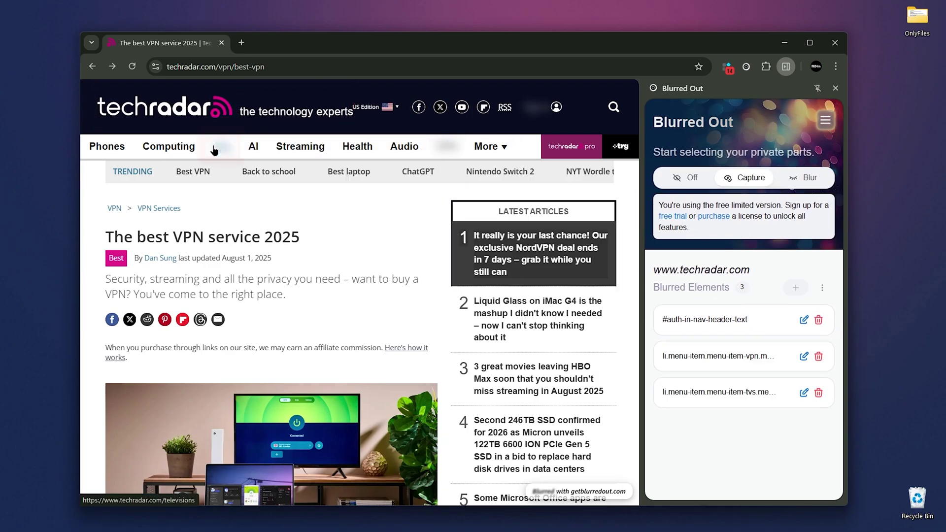
click(125, 237)
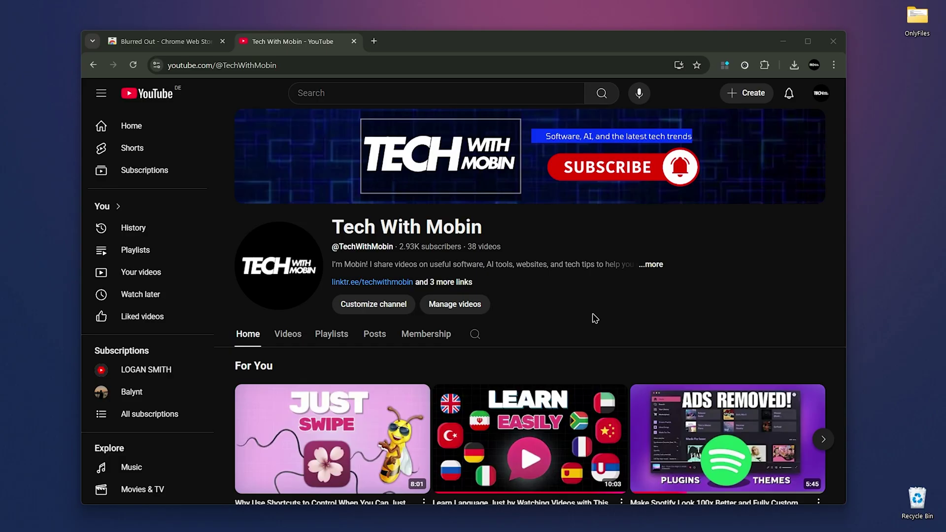
Blur the YouTube channel title with Blurred Out's capture mode.
click(746, 66)
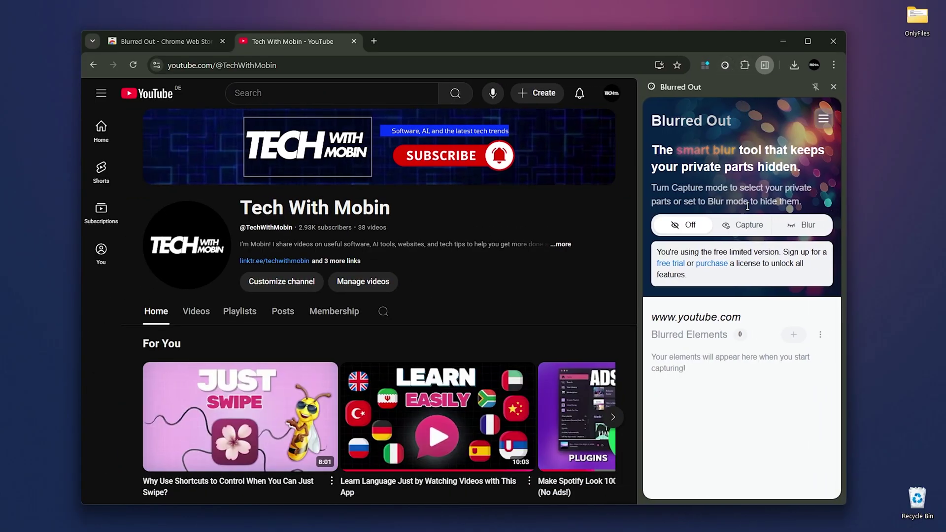
click(747, 224)
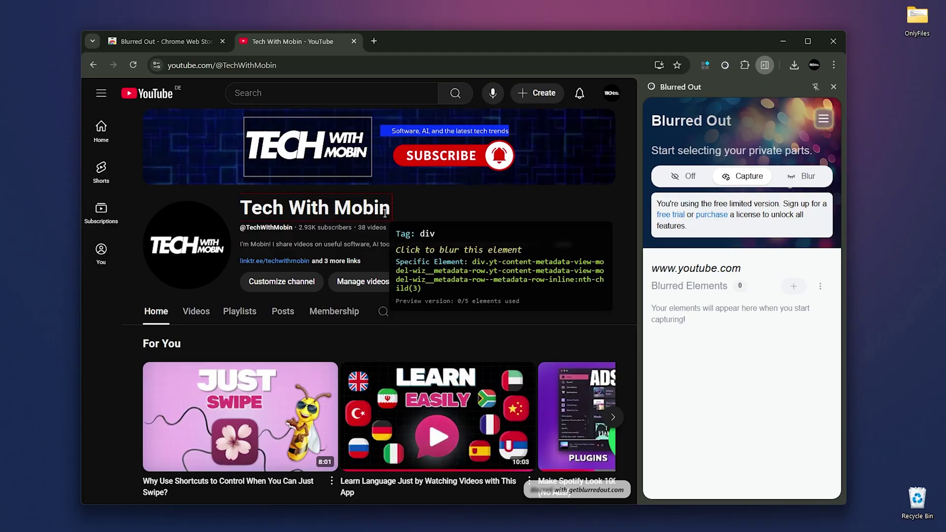
click(415, 212)
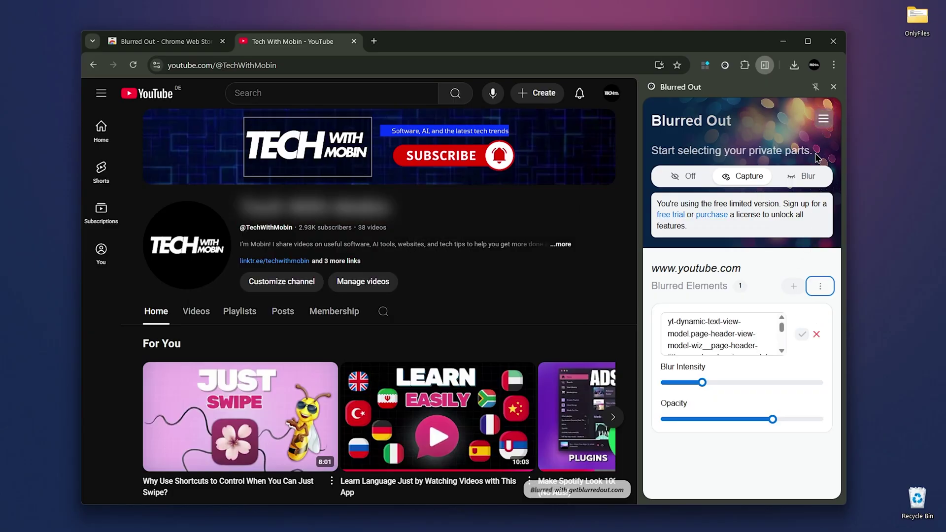
In Blurred Out settings, raise the blur intensity to 8 and lower the opacity.
click(824, 120)
scroll(743, 249, down, 1)
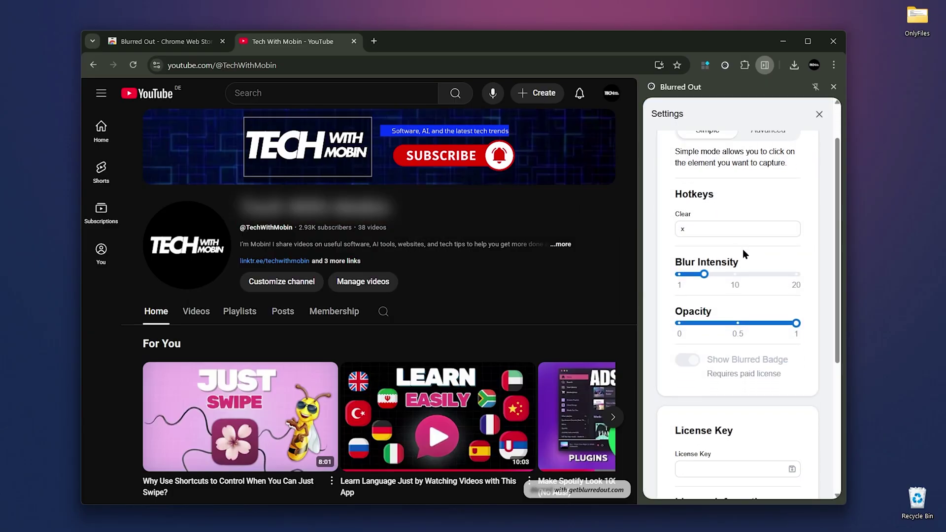
drag(725, 196, 682, 197)
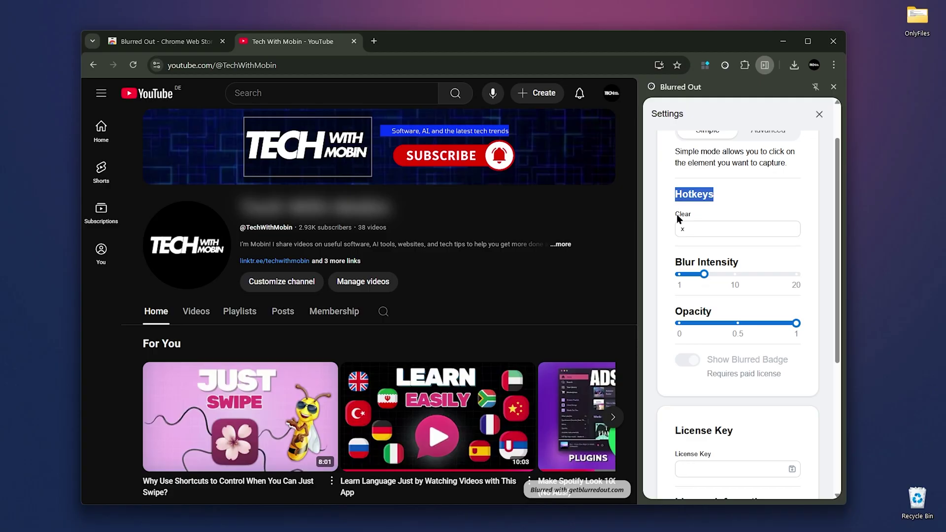
drag(704, 274, 721, 276)
drag(718, 323, 743, 328)
scroll(776, 345, down, 5)
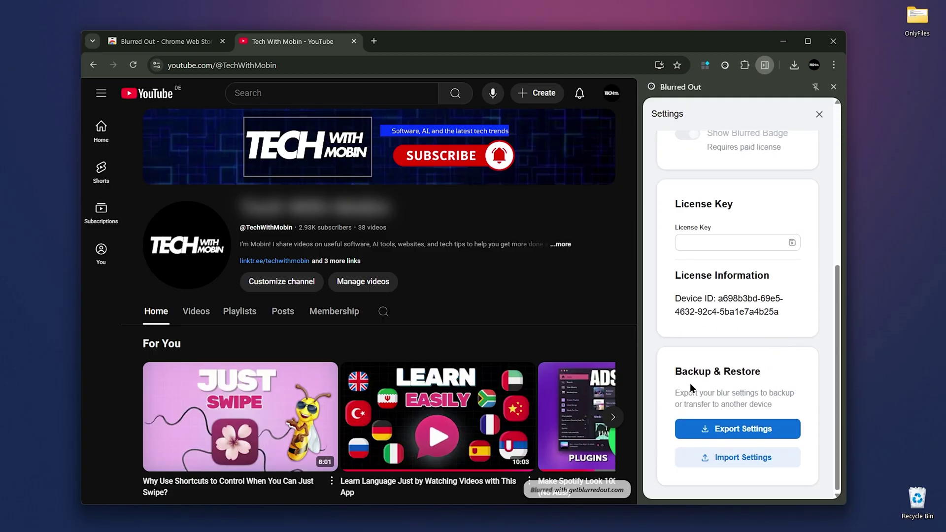
drag(675, 372, 754, 373)
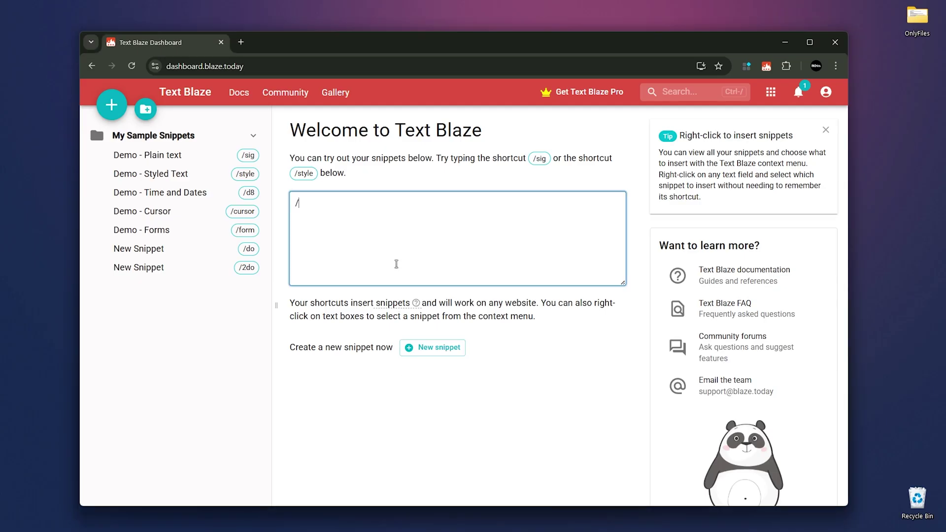
Try the /d8, /cursor and /do sample shortcuts in the demo box, clearing each expansion.
text(8)
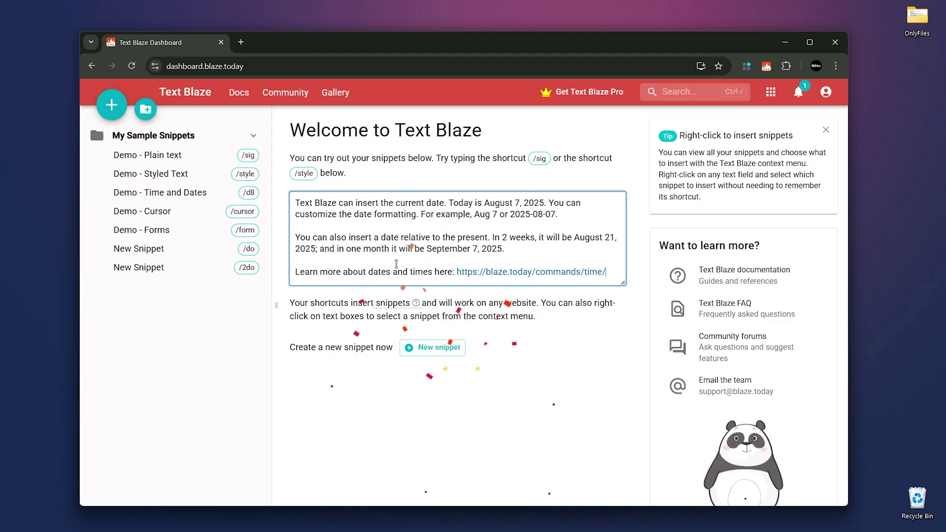
key(ctrl+a)
key(BackSpace)
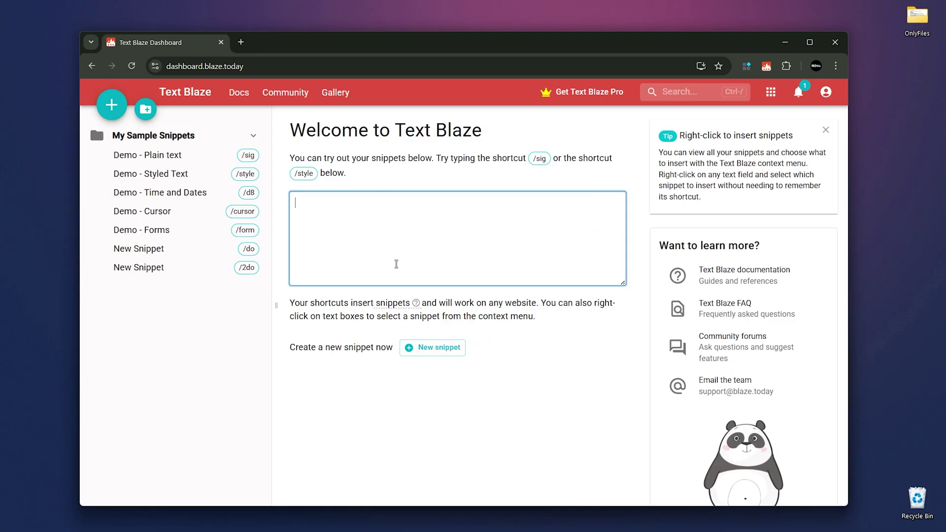
text(/cursor)
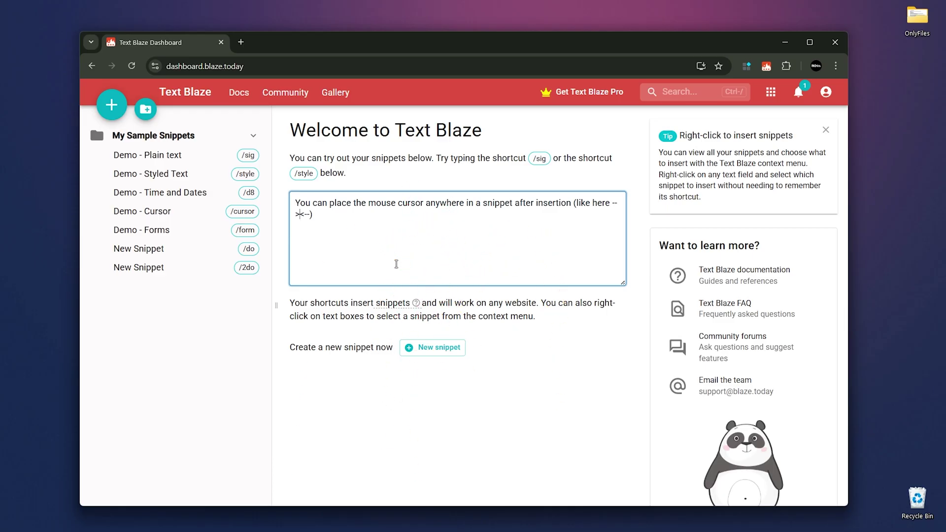
key(ctrl+a)
key(BackSpace)
text(/)
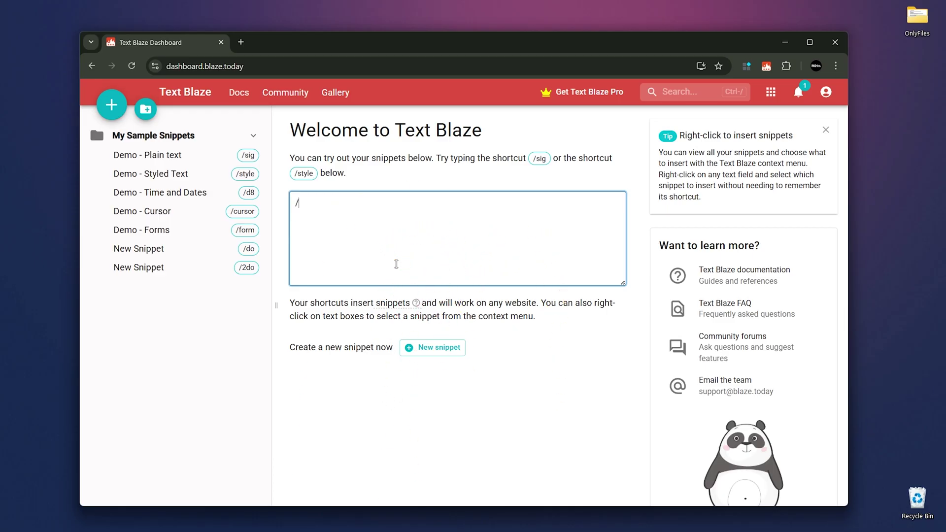
text(do)
key(ctrl+a)
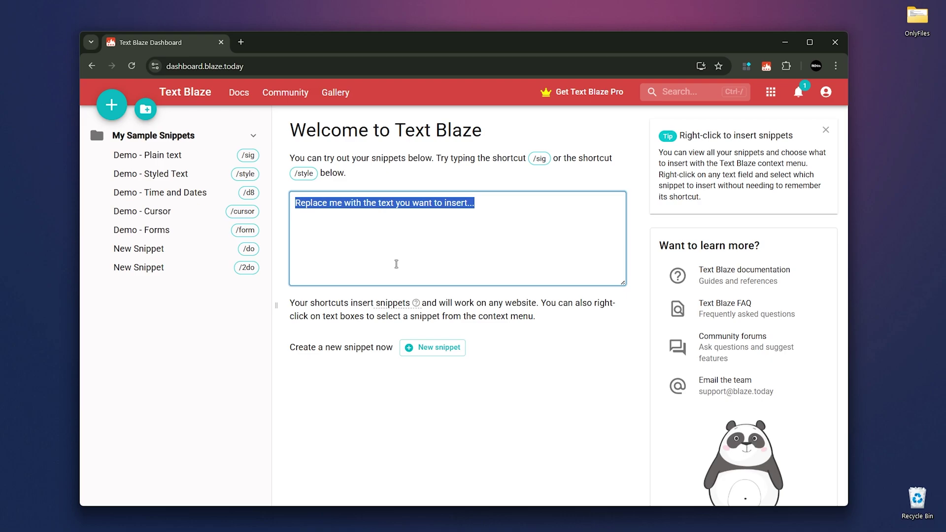
key(BackSpace)
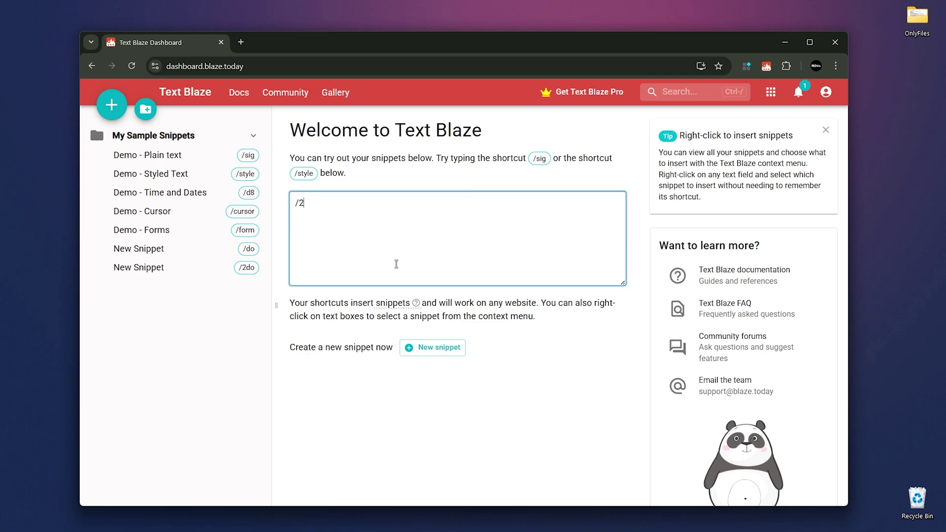
Try the /2do and /style shortcuts, then create a new snippet.
text(/2do)
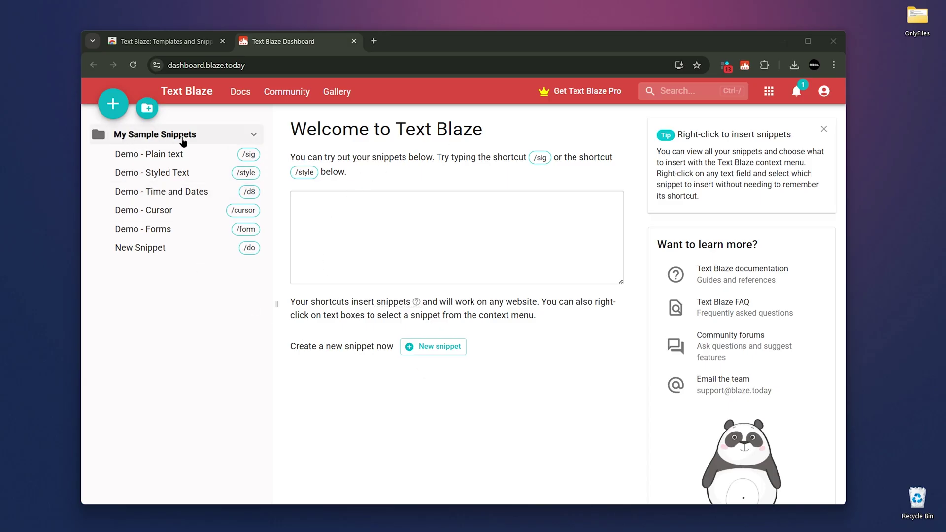
click(442, 223)
text(/styl)
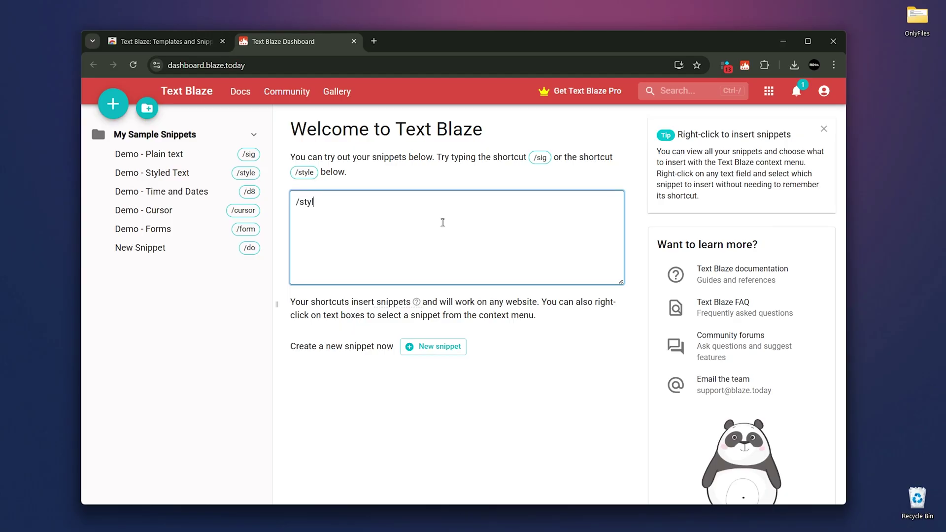
text(e)
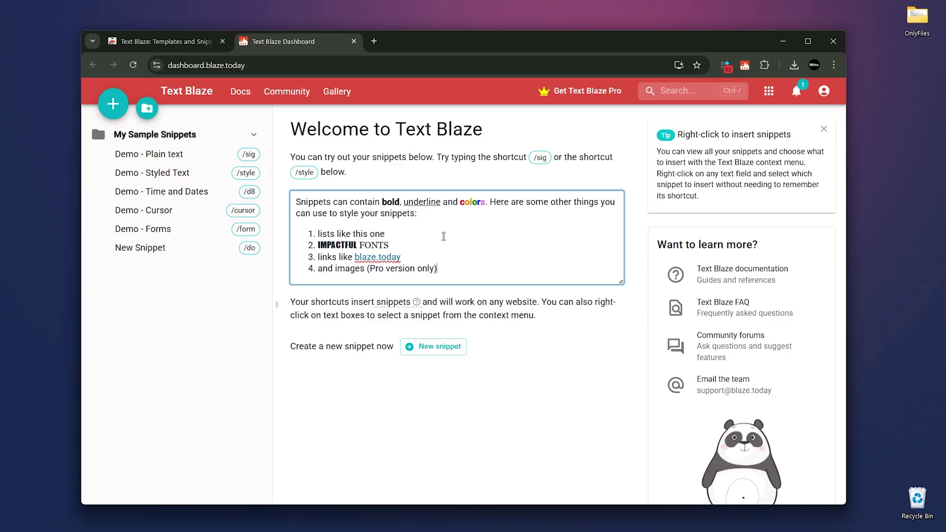
key(ctrl+a)
key(BackSpace)
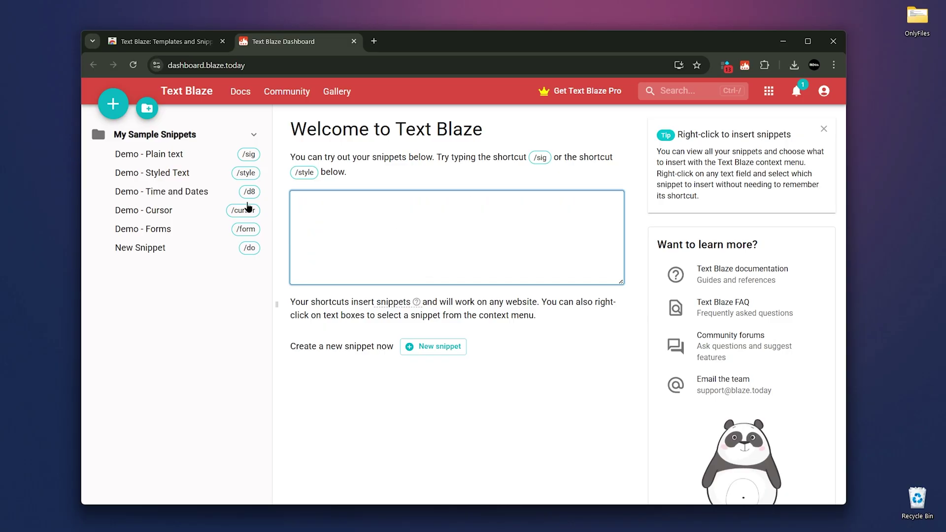
click(113, 103)
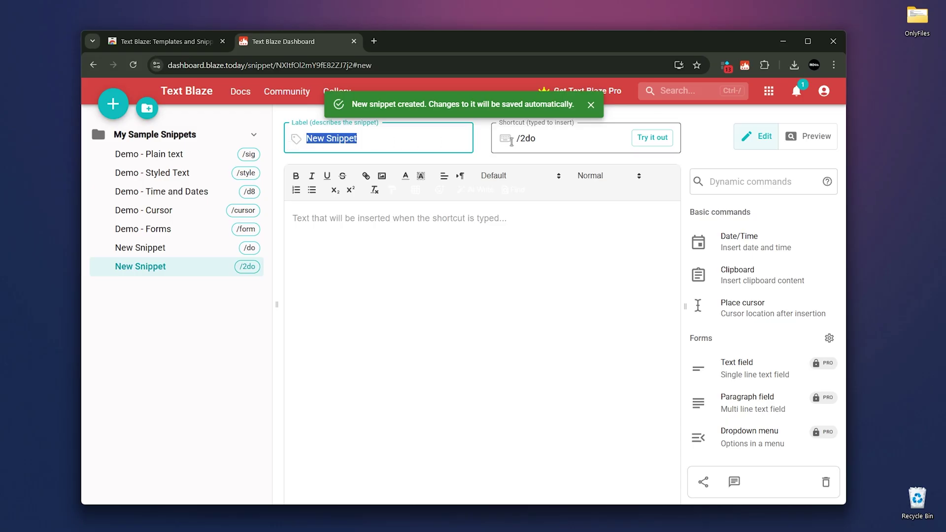
Give the /2do snippet the body text 'new text'.
click(495, 143)
click(454, 230)
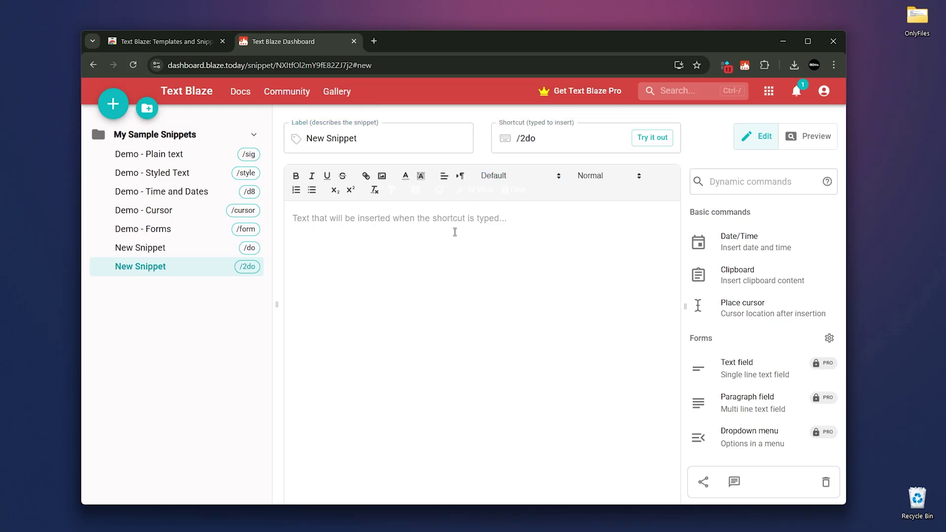
text(new text)
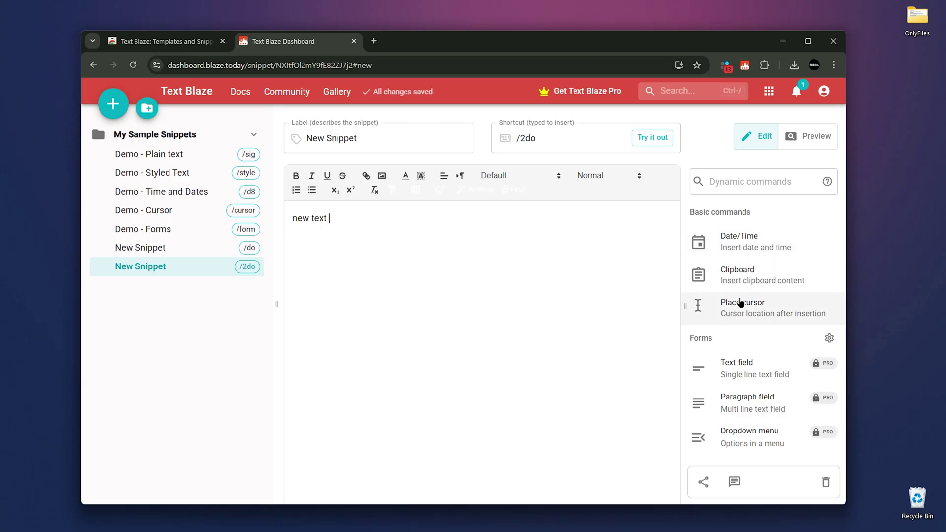
Browse the Dynamic commands list and open the Get Text Blaze Pro pricing page.
scroll(750, 317, down, 10)
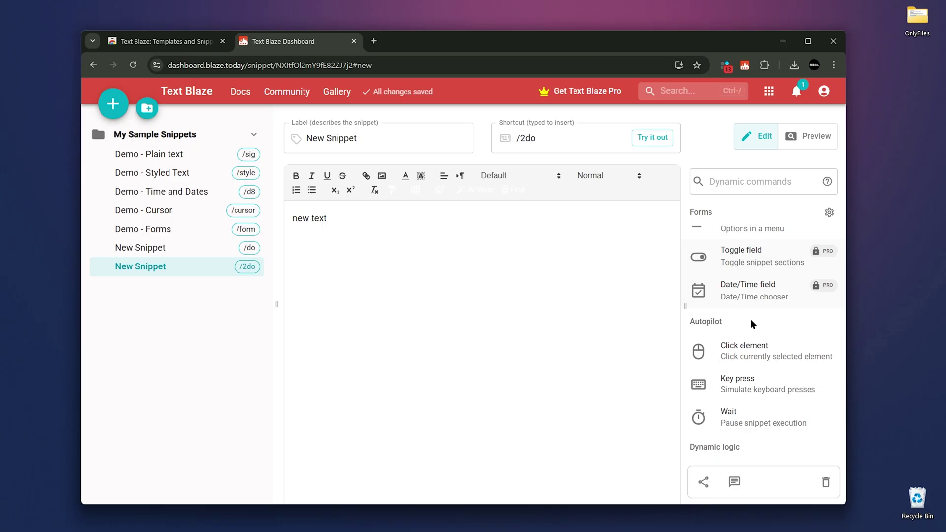
scroll(751, 328, up, 10)
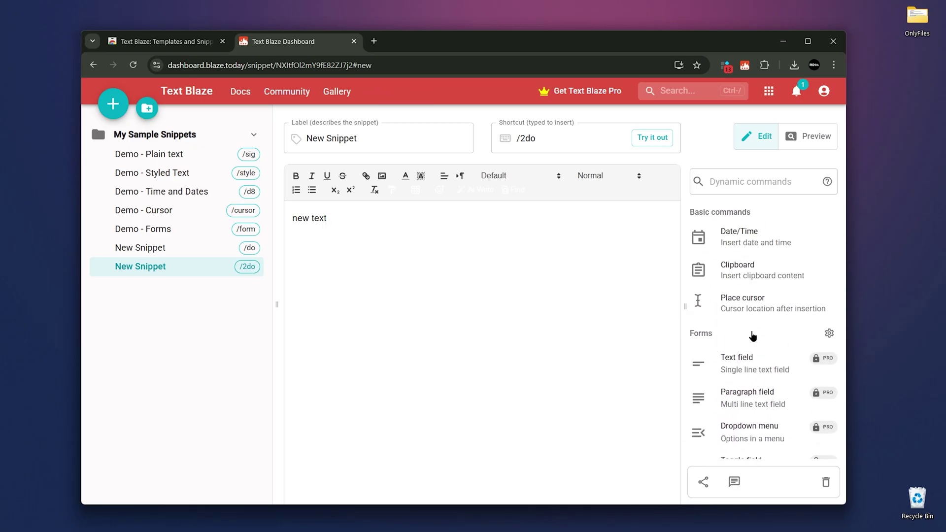
click(752, 334)
double_click(298, 148)
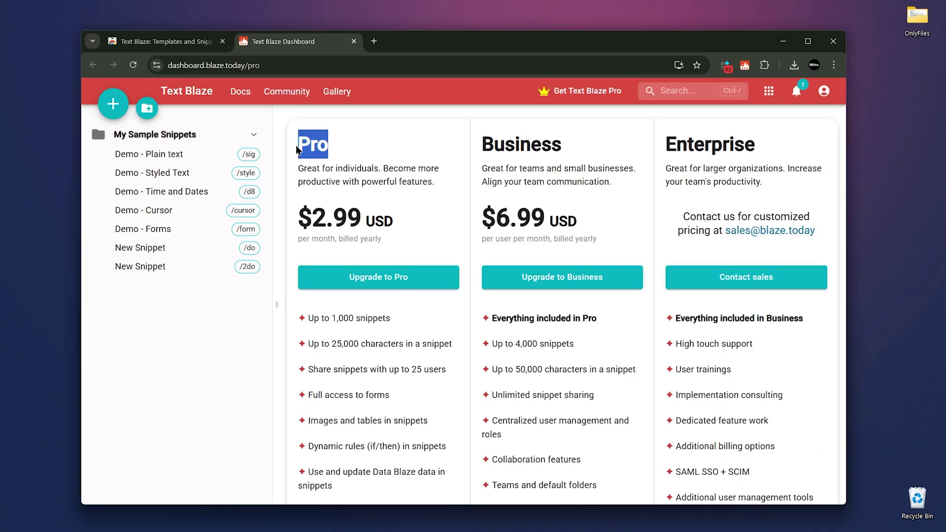
drag(304, 216, 398, 222)
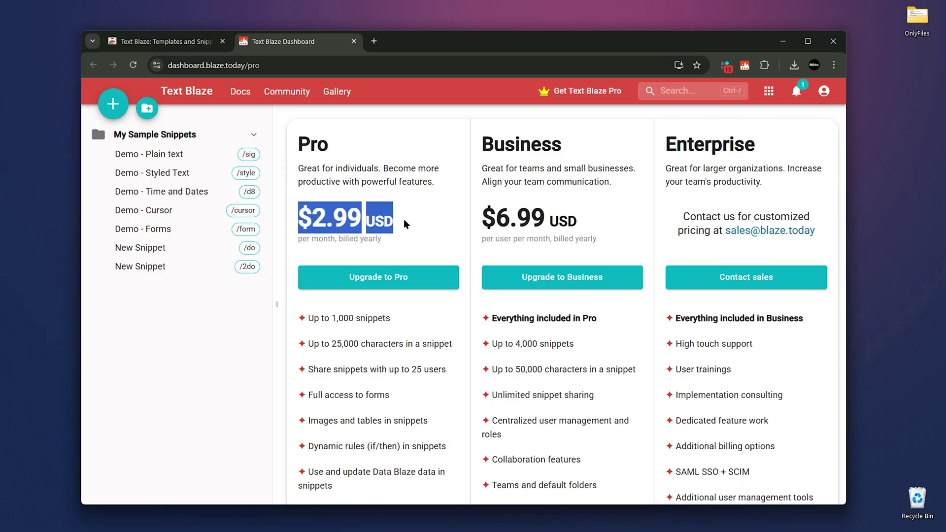
drag(332, 318, 354, 319)
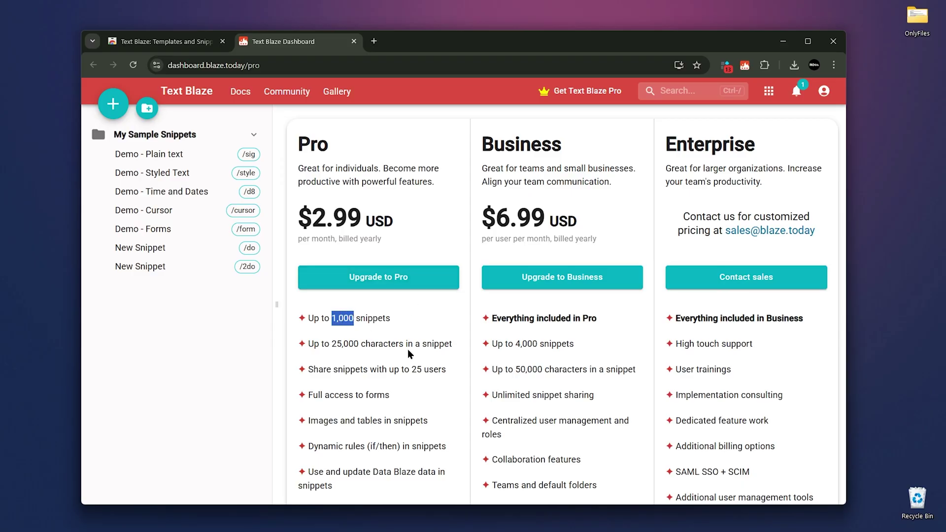
scroll(407, 349, down, 1)
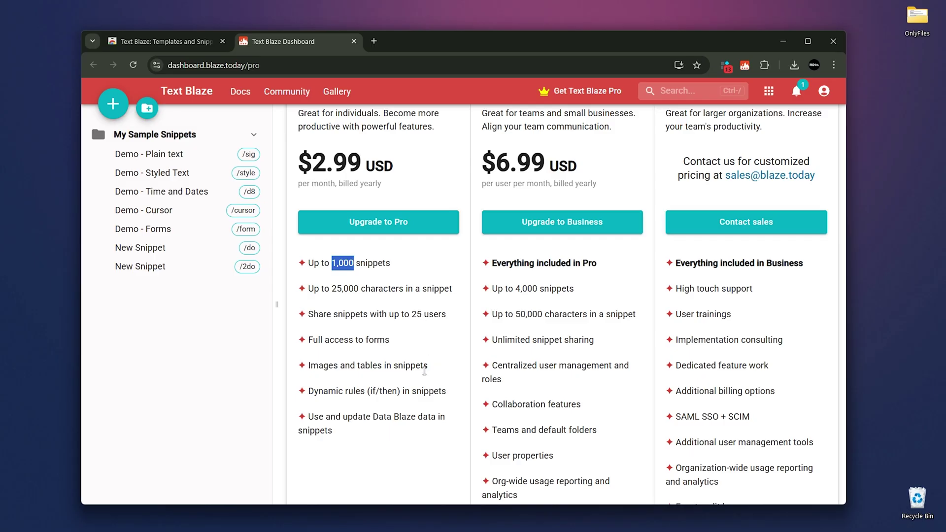
scroll(438, 381, up, 2)
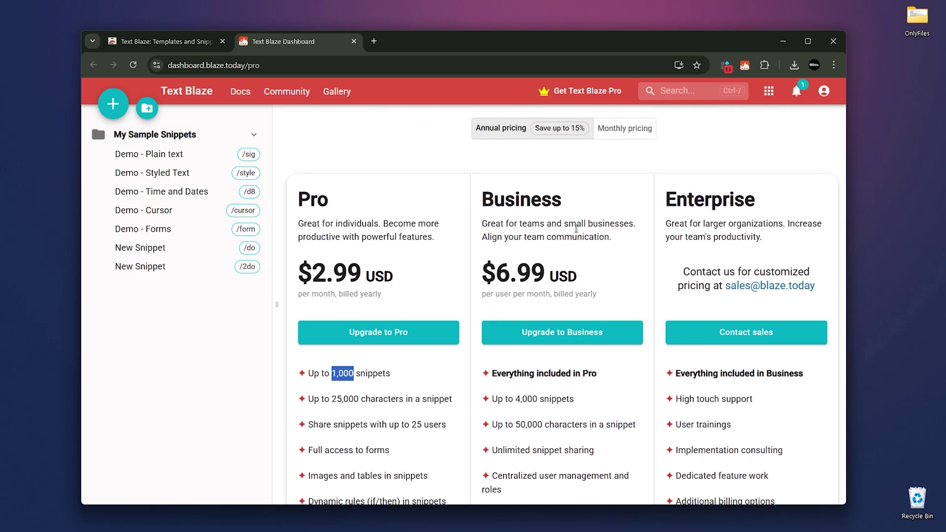
Open the Text Blaze Assistant from the toolbar to list the snippets.
click(744, 65)
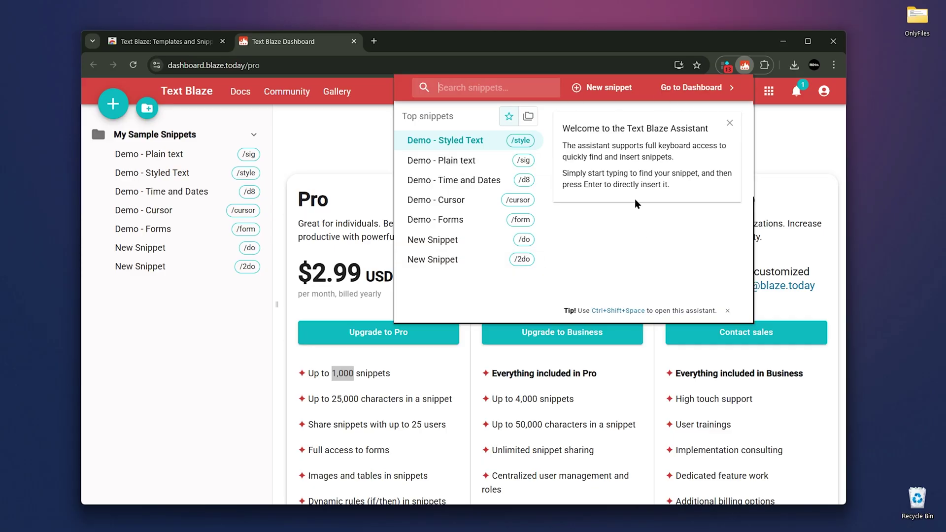